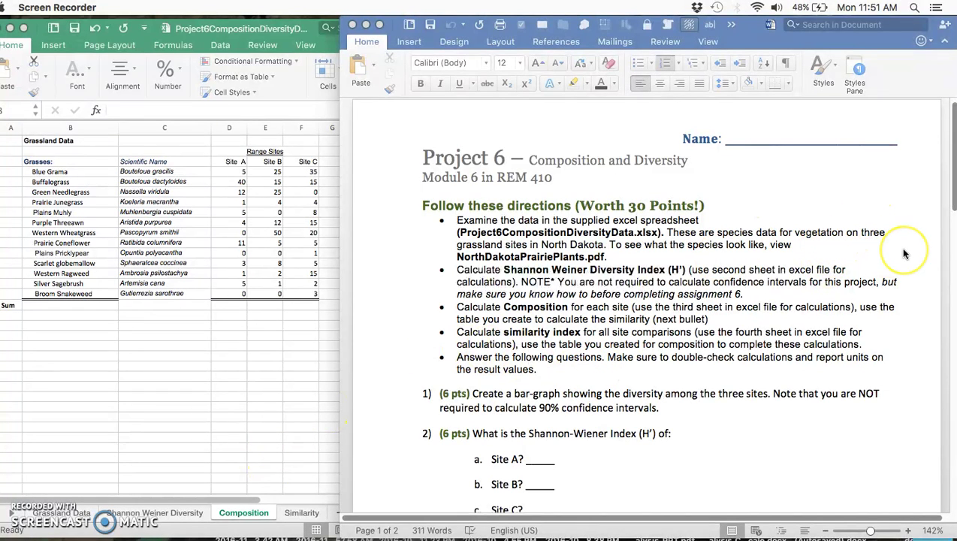
Read the Project 6 directions and highlight question 1 about the bar graph of diversity among the three sites
click(879, 271)
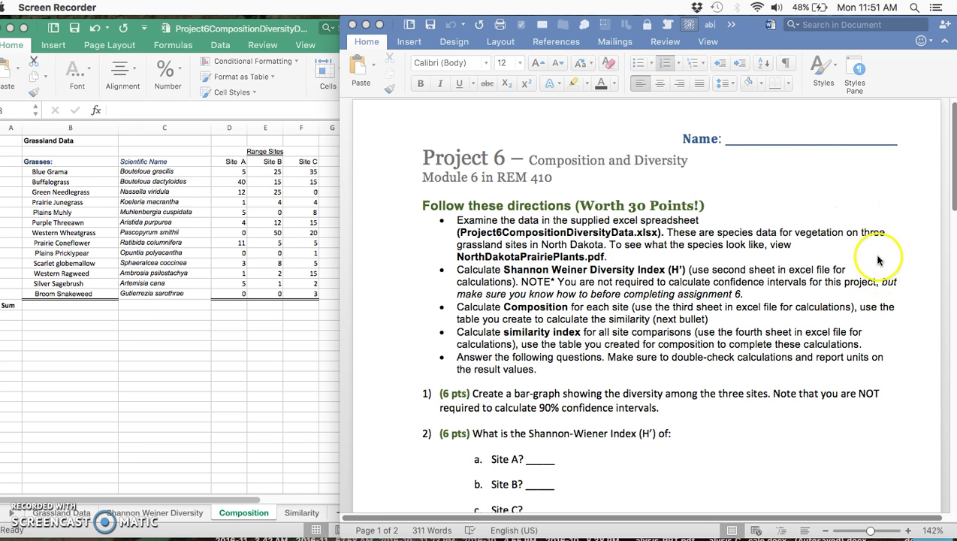
click(881, 265)
scroll(879, 265, down, 3)
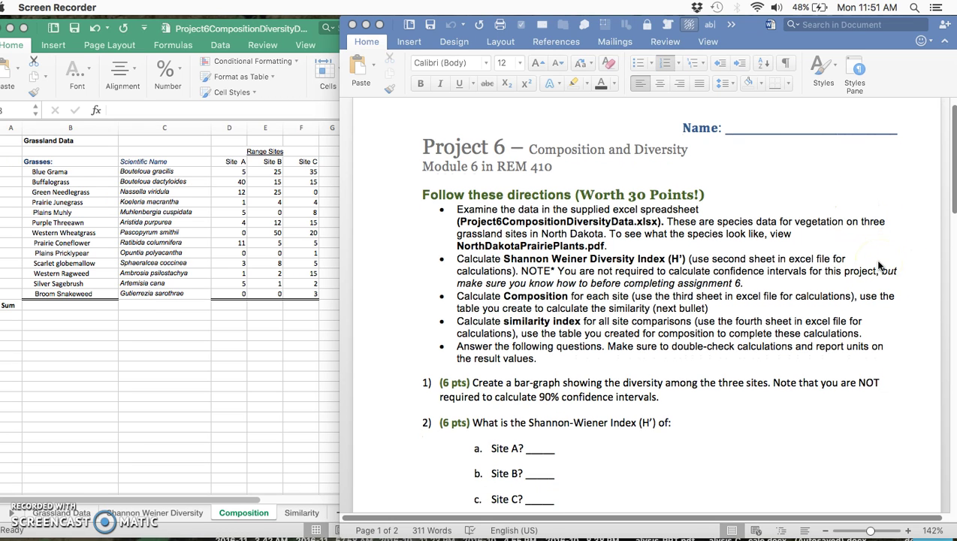
scroll(879, 265, down, 3)
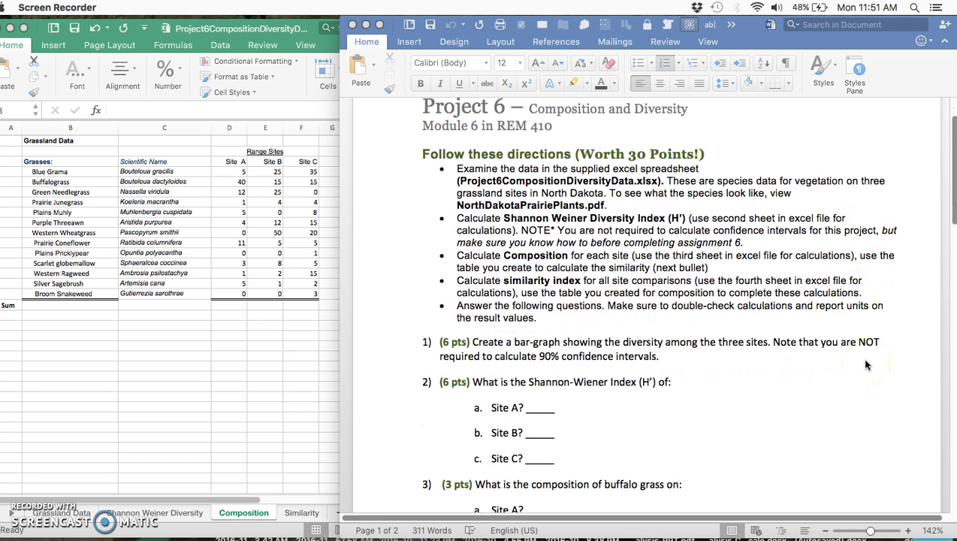
scroll(865, 364, down, 6)
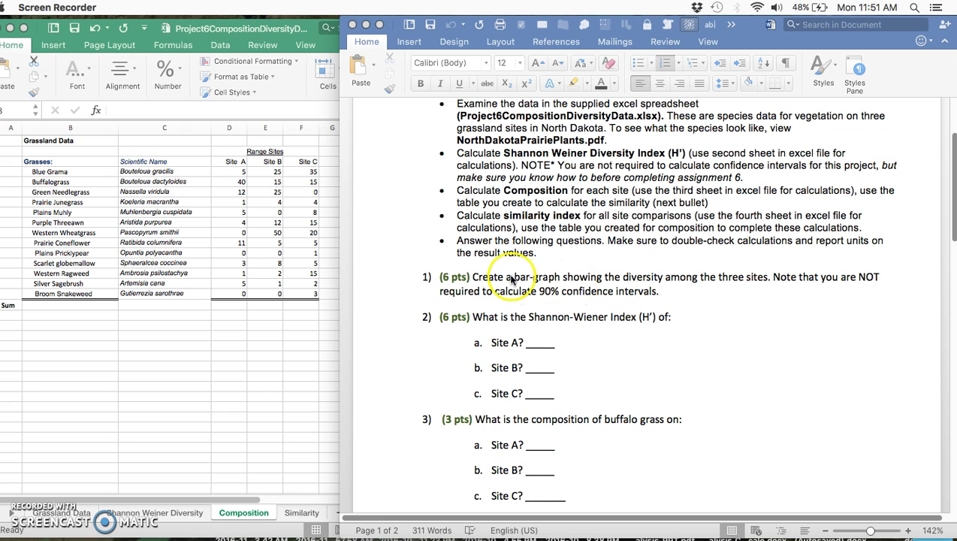
click(475, 277)
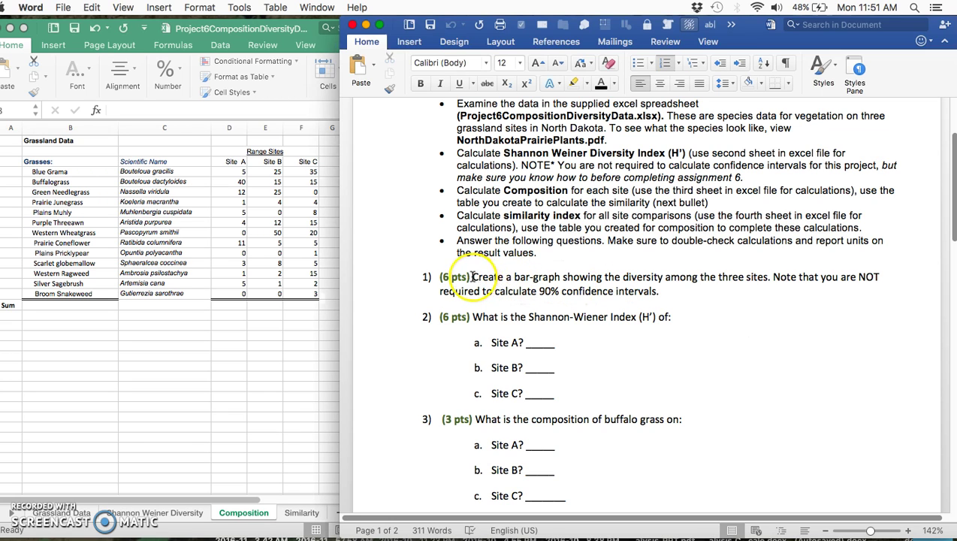
drag(473, 276, 718, 297)
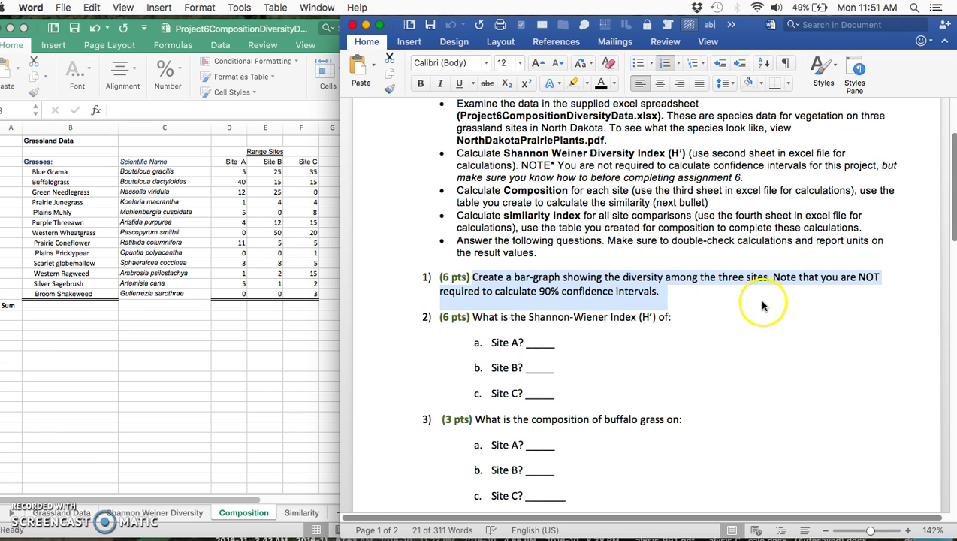
Switch to the Excel workbook, bring its window fully into view, and examine the species and site data on the Composition sheet
click(169, 364)
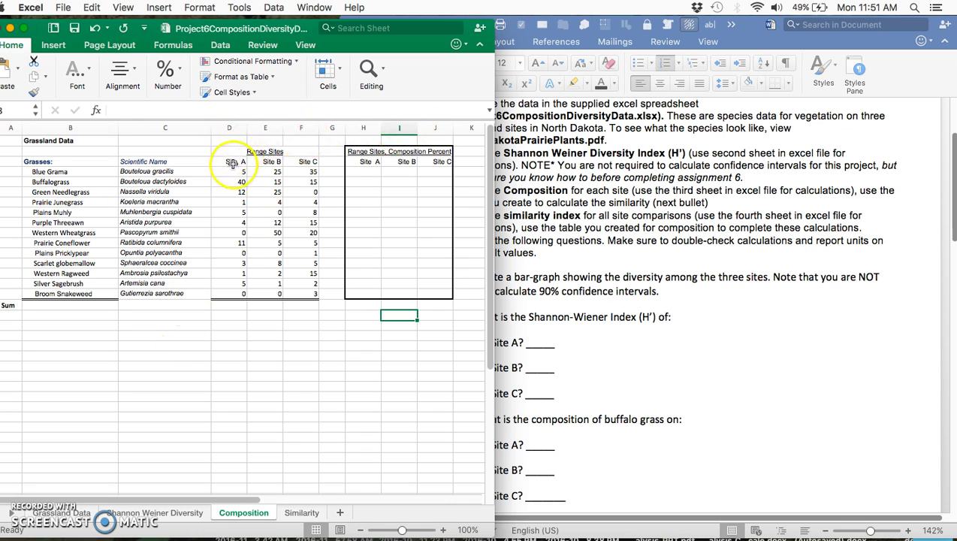
drag(235, 161, 241, 294)
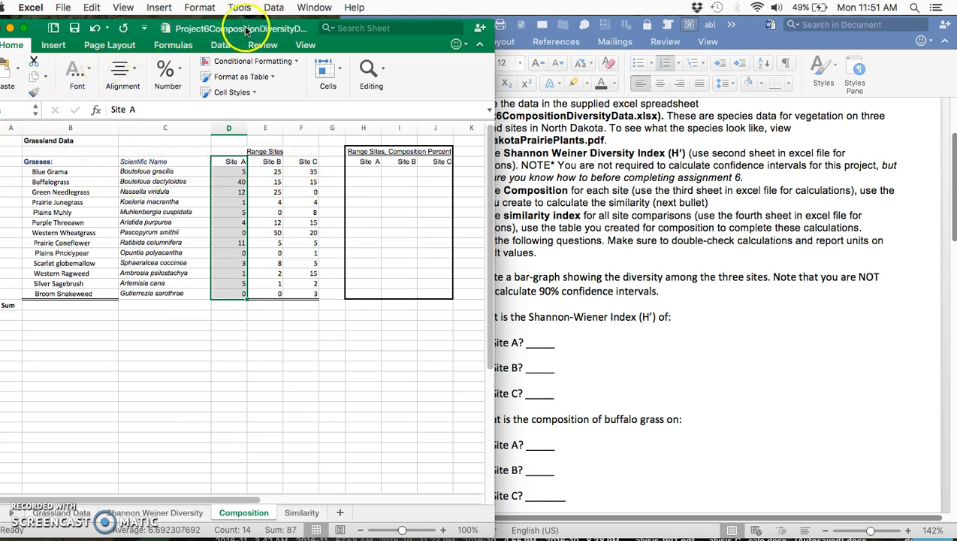
drag(270, 27, 303, 25)
drag(304, 159, 307, 284)
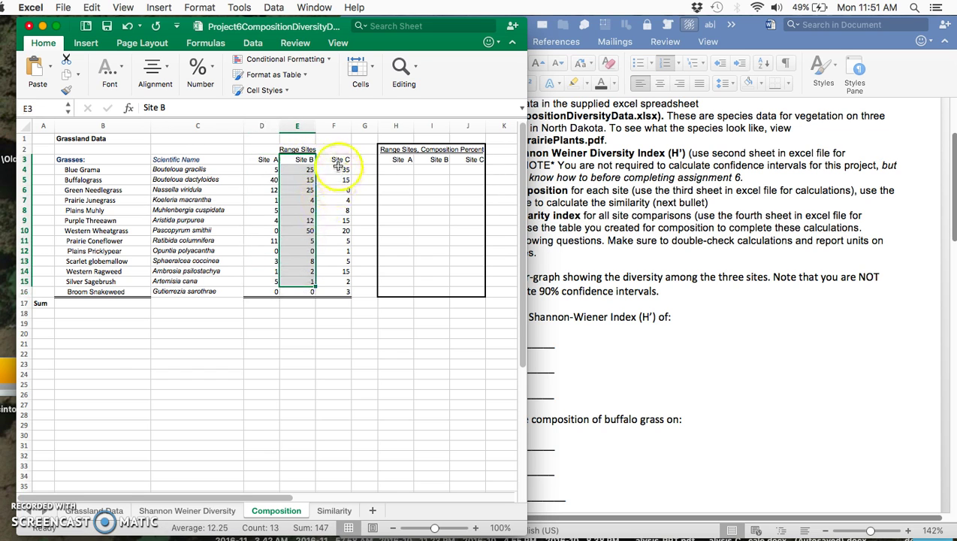
drag(24, 170, 26, 295)
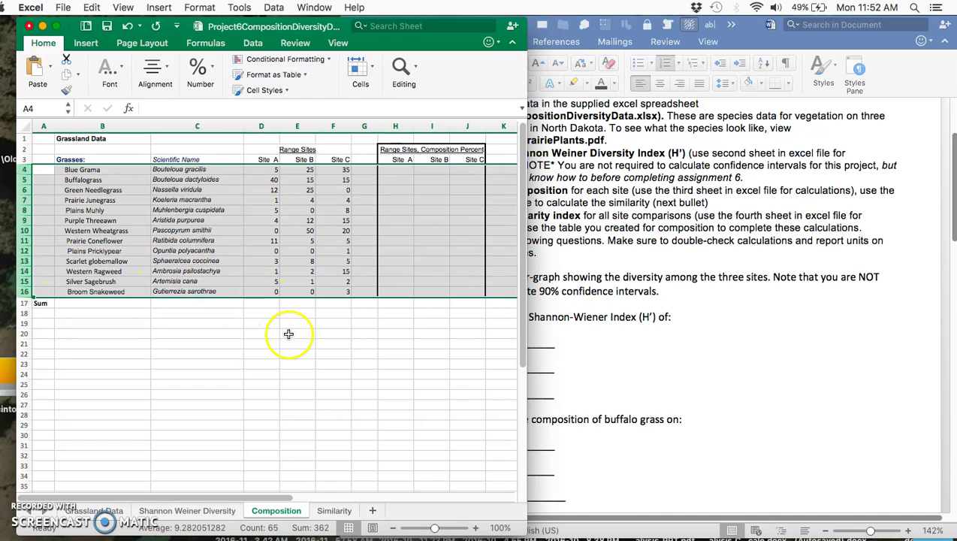
click(339, 292)
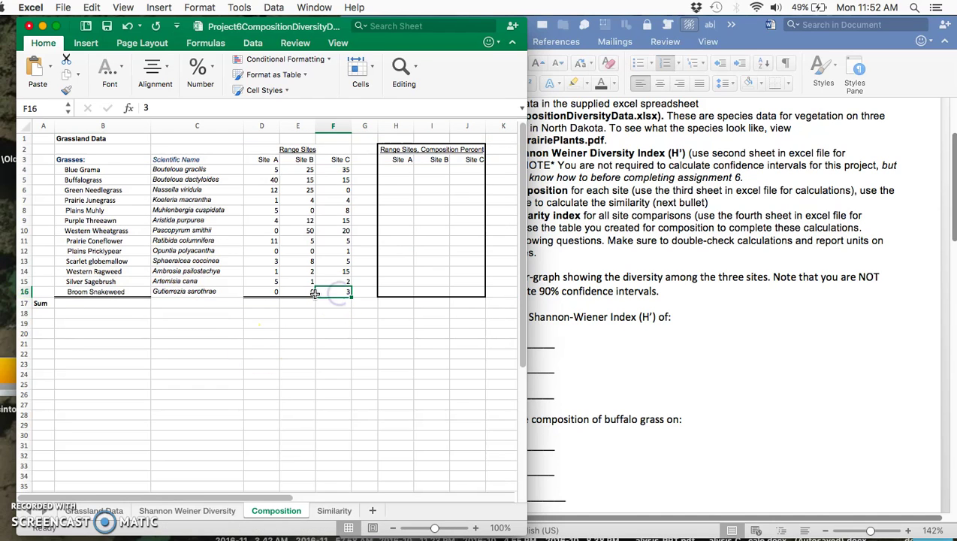
scroll(303, 410, down, 3)
scroll(307, 423, up, 3)
scroll(308, 423, up, 1)
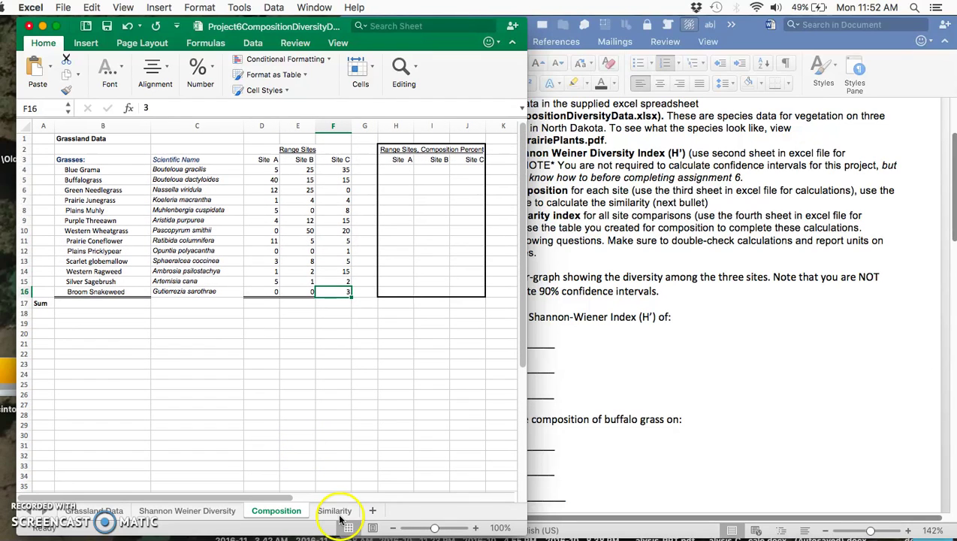
Review the Shannon Weiner Diversity, Composition, Similarity and Grassland Data sheets, and examine the Site A counts on the Shannon Weiner Diversity sheet
click(181, 514)
scroll(207, 440, left, 3)
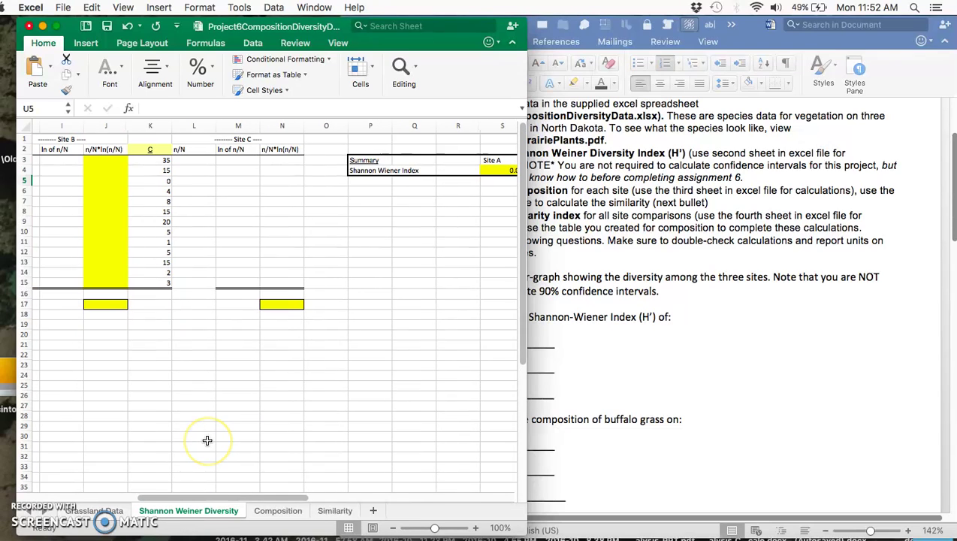
click(278, 514)
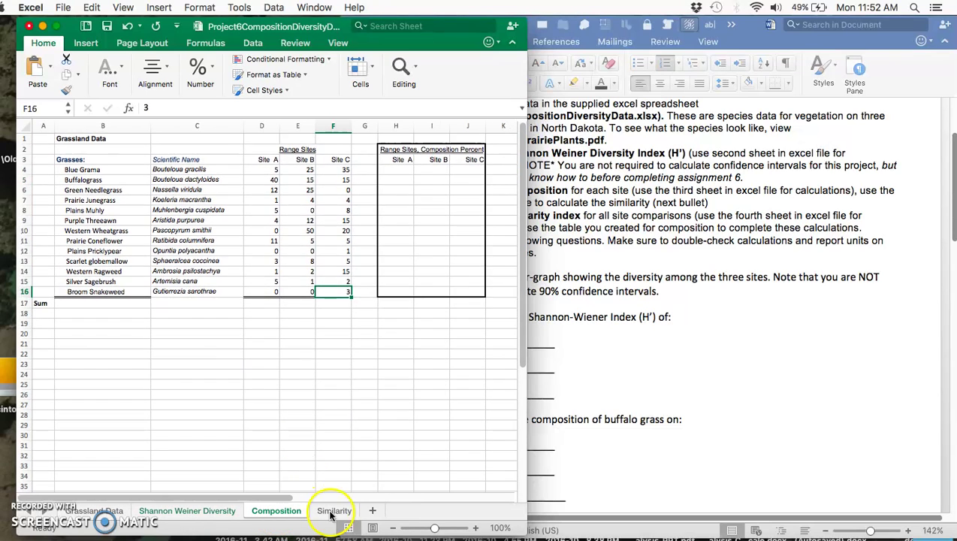
click(332, 514)
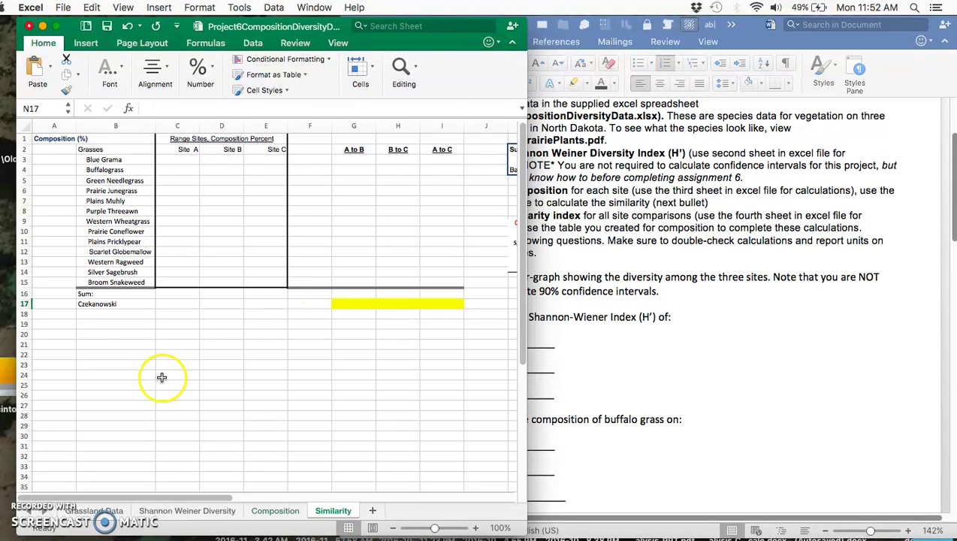
click(94, 511)
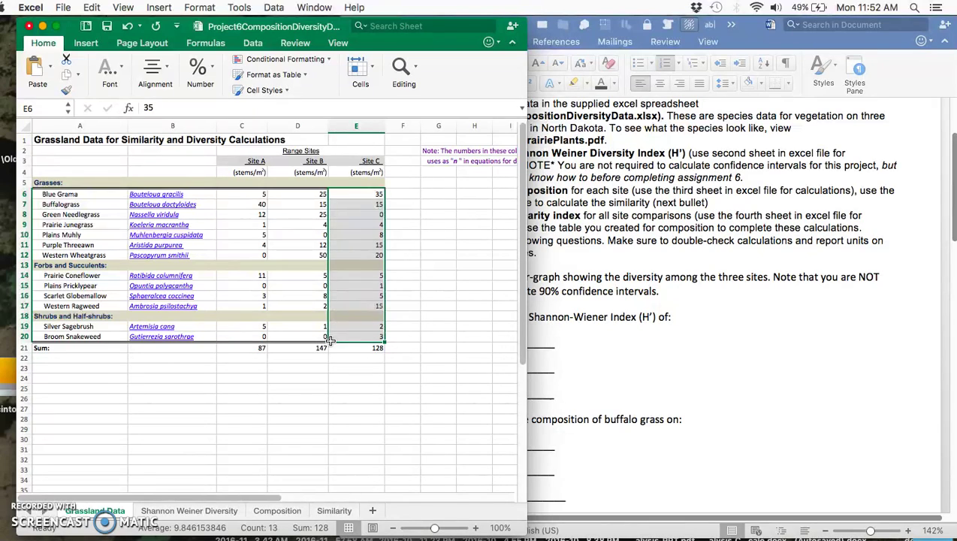
click(177, 512)
scroll(183, 216, left, 5)
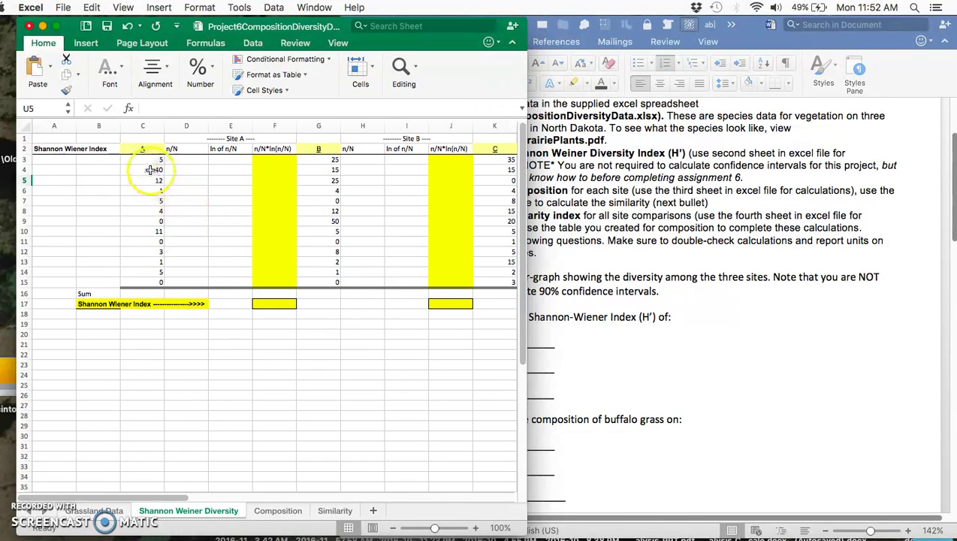
drag(147, 159, 151, 281)
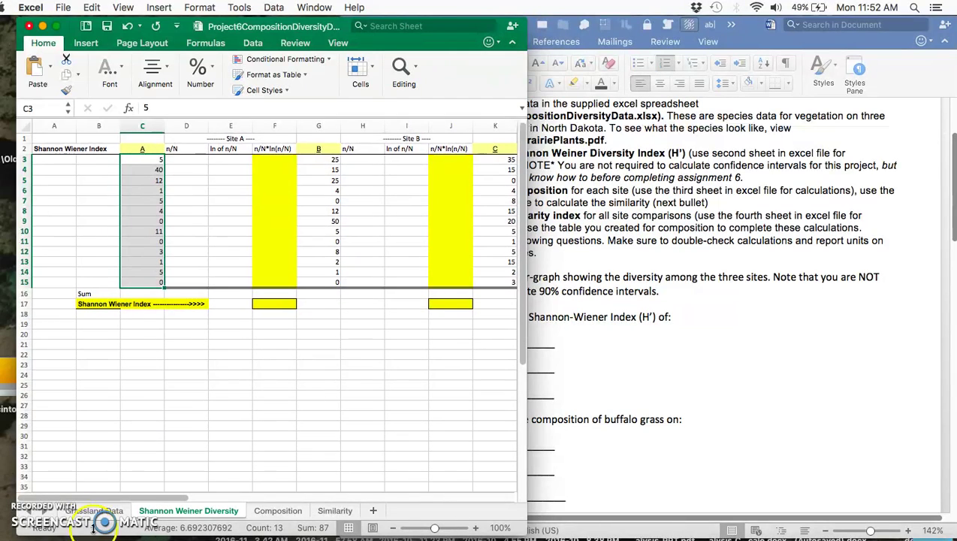
Copy the species names in A6:A20 of the Grassland Data sheet to cell A3 of the Shannon Weiner Diversity sheet
click(91, 512)
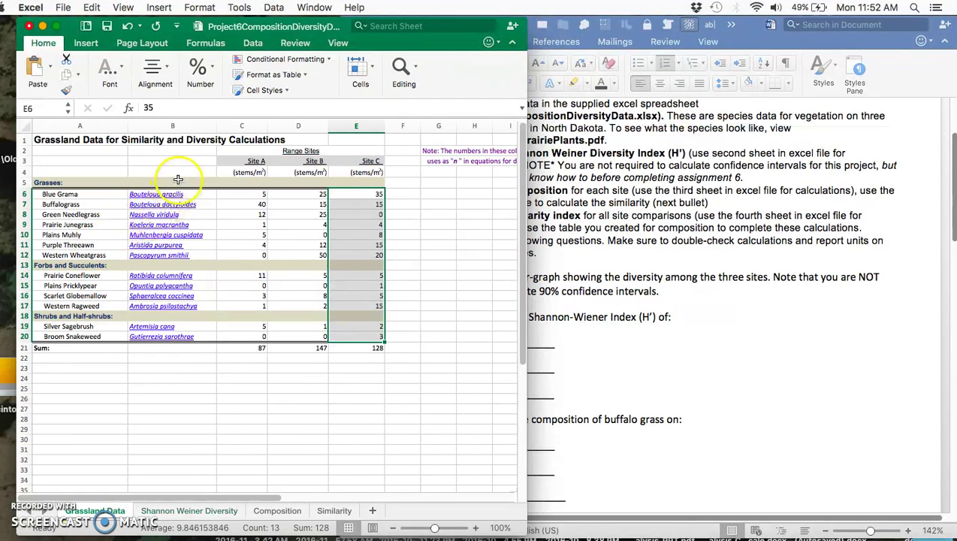
drag(76, 194, 83, 341)
key(super+c)
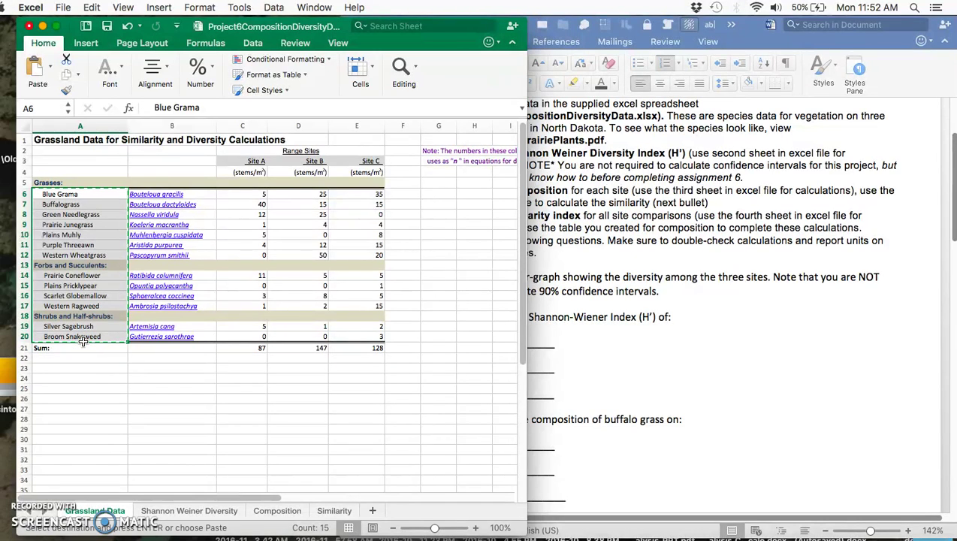
click(188, 512)
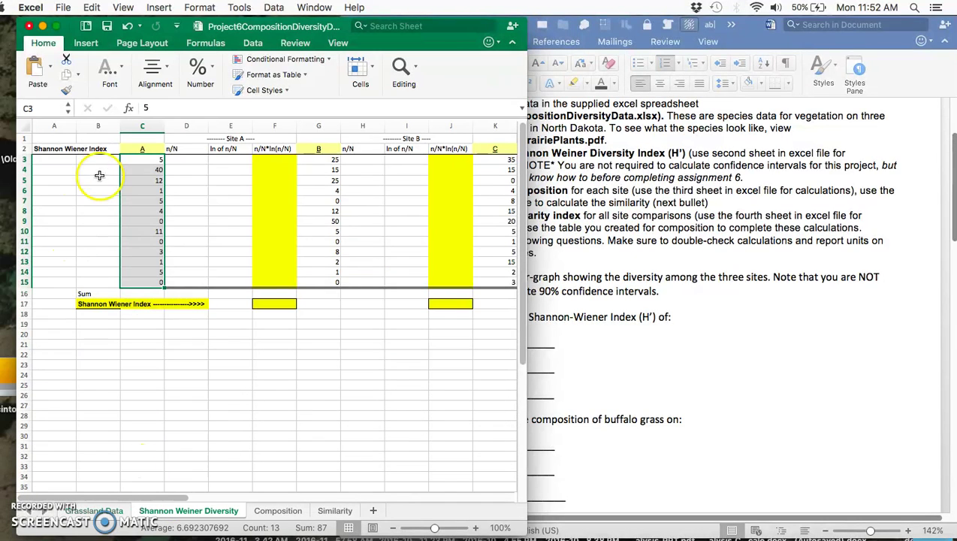
click(63, 170)
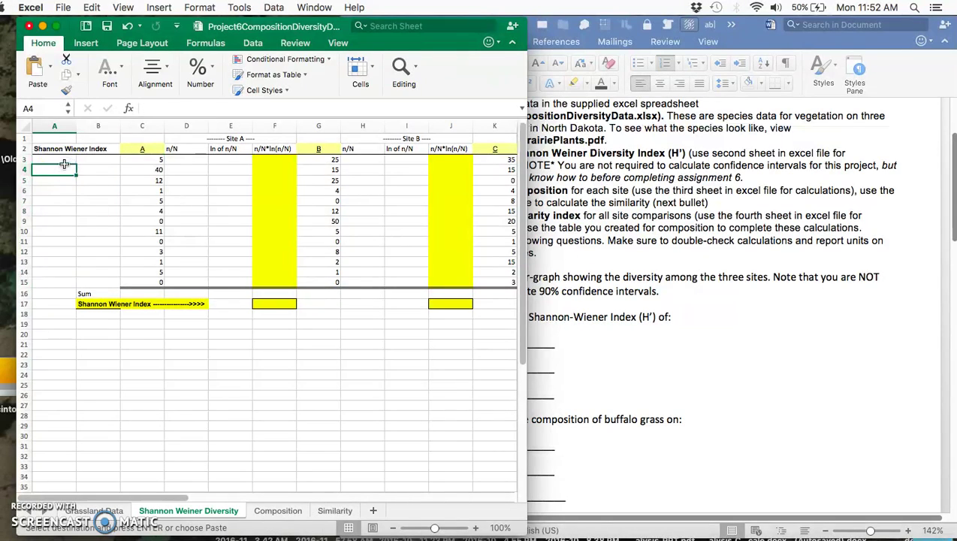
click(61, 159)
key(super+v)
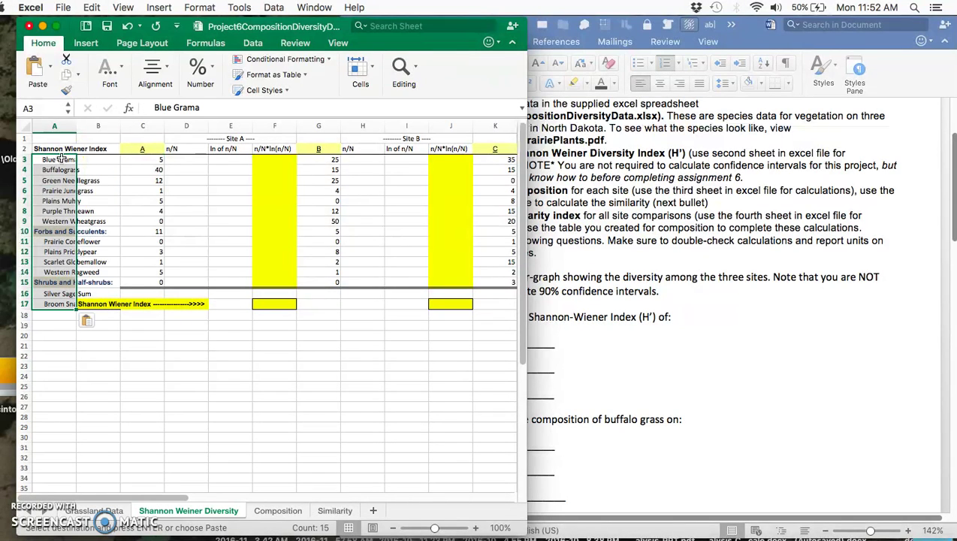
Delete the "Forbs and Succulents:" cell from the pasted species list, shifting the cells up
click(110, 231)
click(63, 229)
right_click(60, 228)
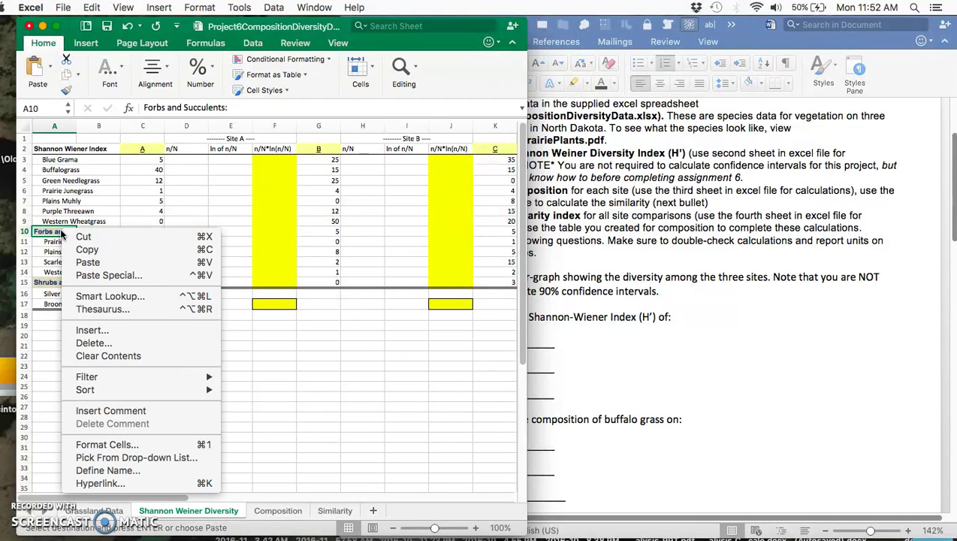
click(126, 346)
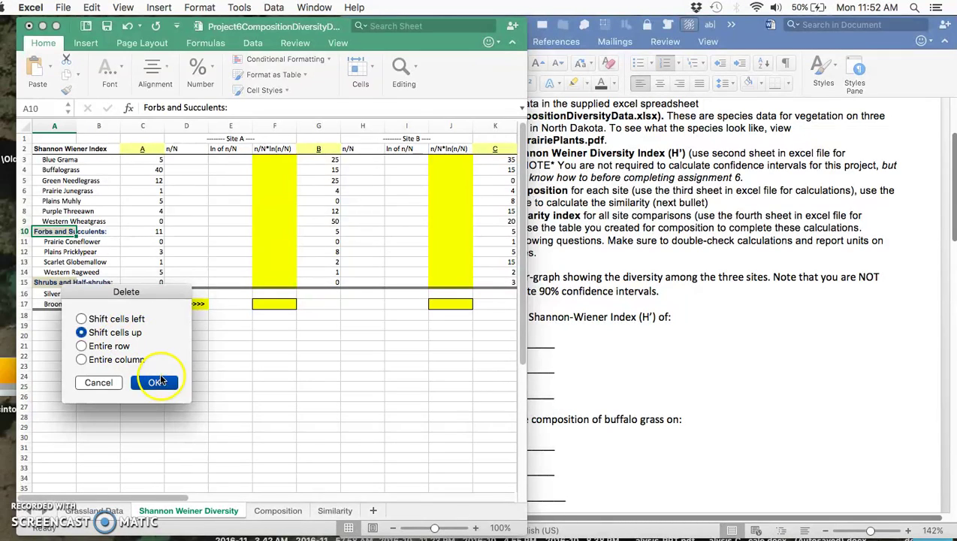
click(157, 383)
Delete the "Shrubs and Half-shrubs:" cell from the species list, shifting the cells up
click(61, 272)
right_click(63, 272)
click(98, 385)
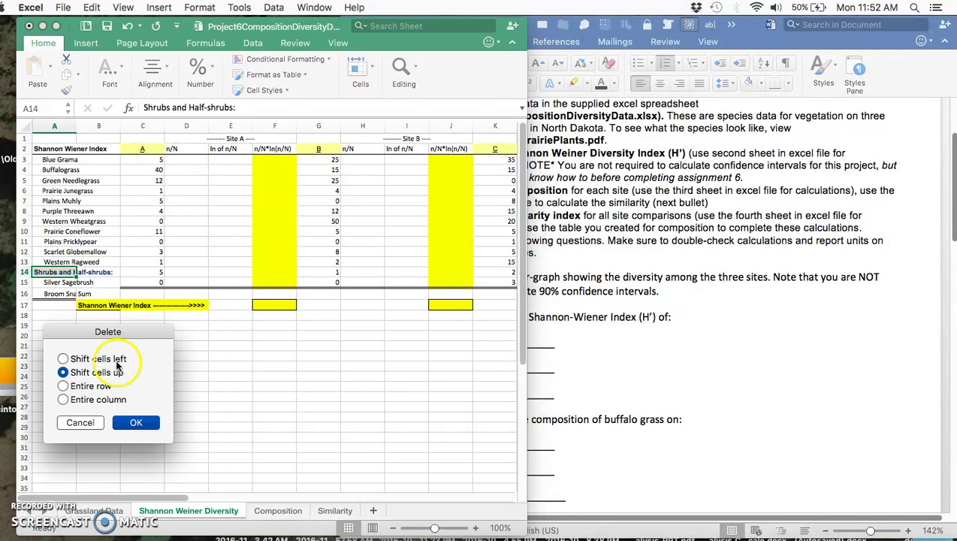
click(133, 423)
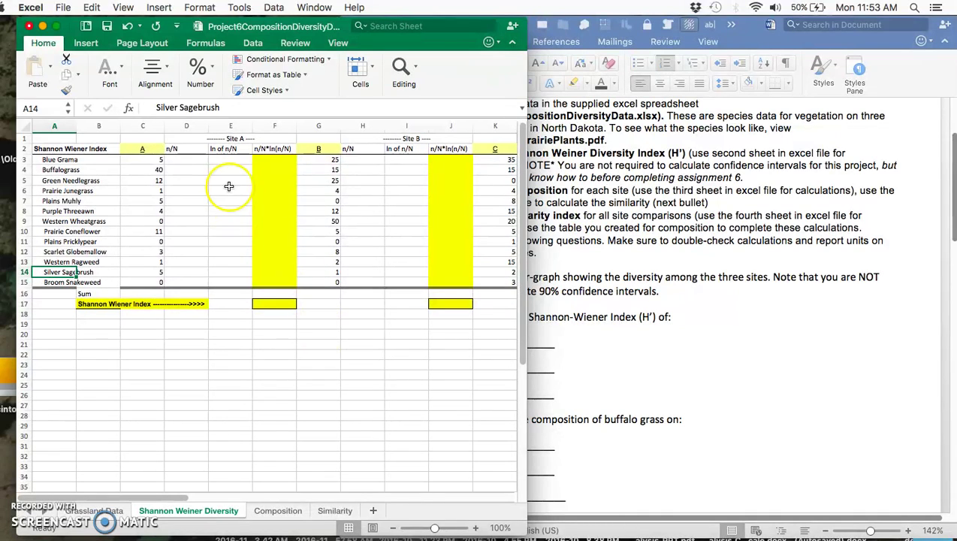
Select cell D3, switch to Safari, and open Lesson 1: Plant Community Composition and Diversity from the 6 - Composition & Diversity module
click(191, 159)
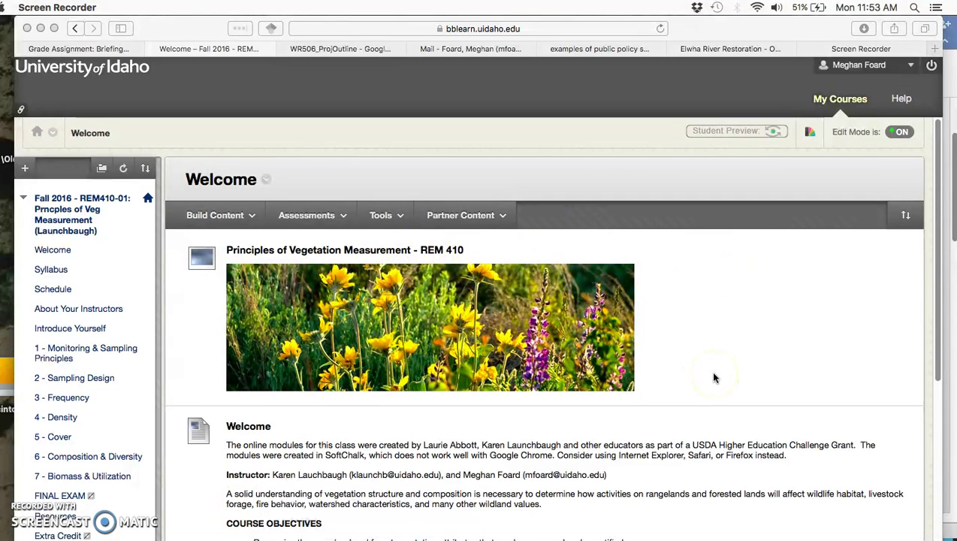
scroll(712, 373, down, 2)
click(105, 396)
click(86, 397)
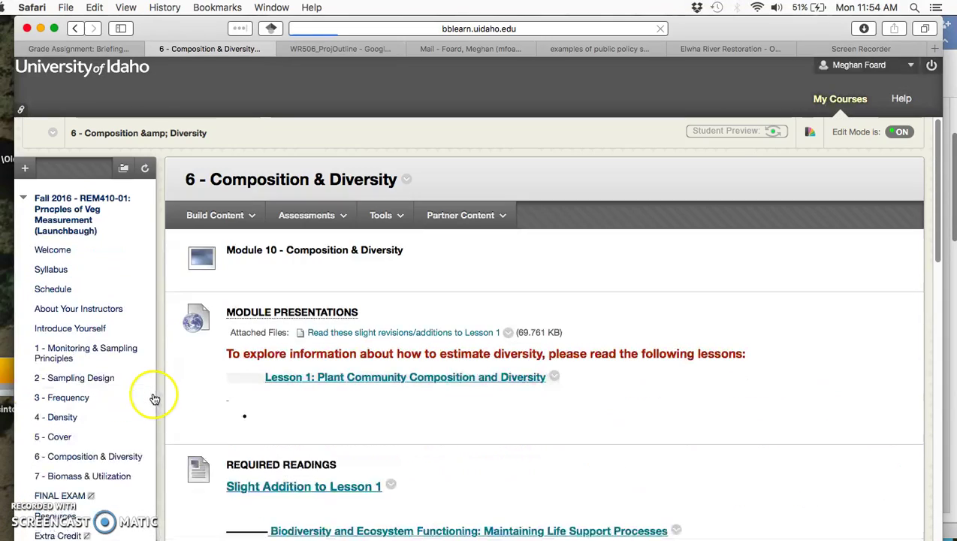
scroll(363, 405, down, 3)
click(362, 406)
click(534, 182)
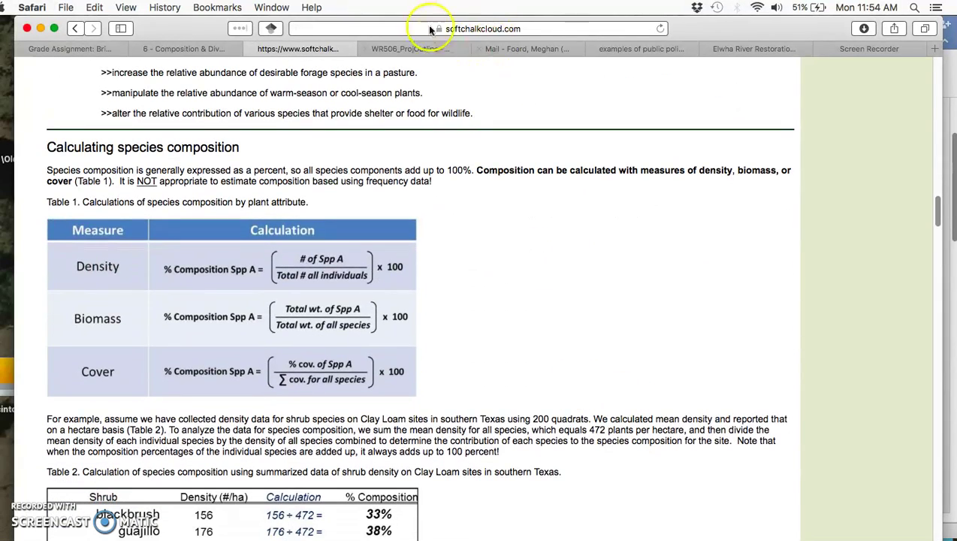
Find the Calculating the Shannon-Wiener Index section in the lesson and place the browser window beside the spreadsheet
scroll(566, 356, down, 2)
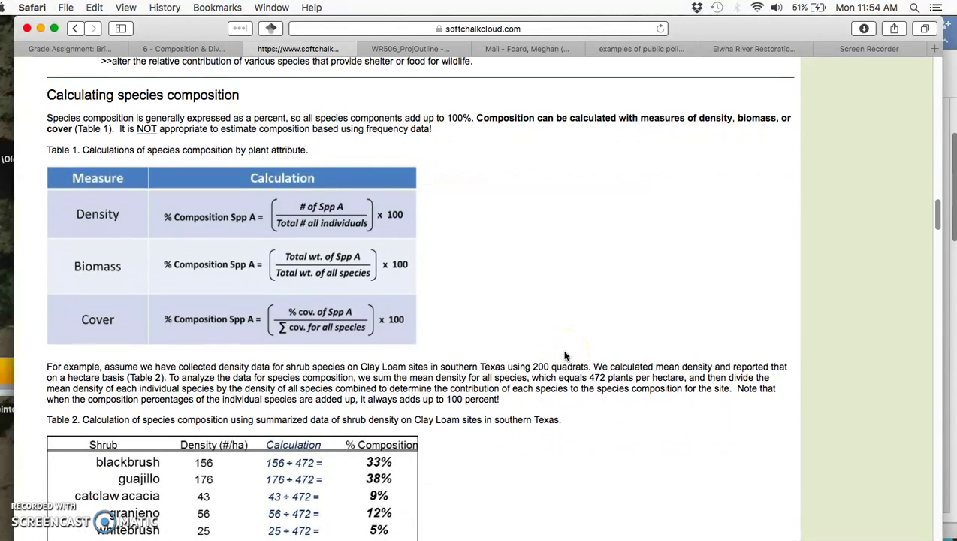
scroll(566, 356, down, 6)
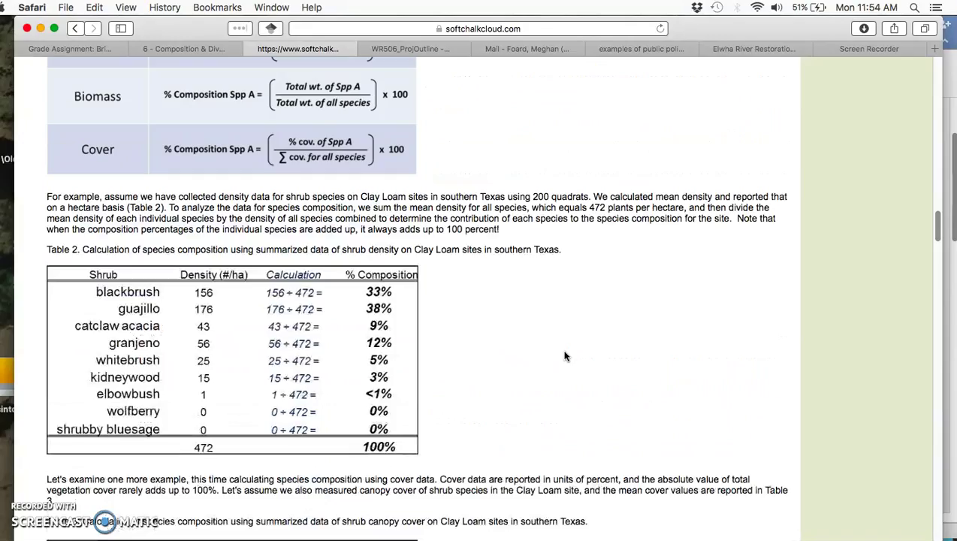
scroll(566, 356, down, 20)
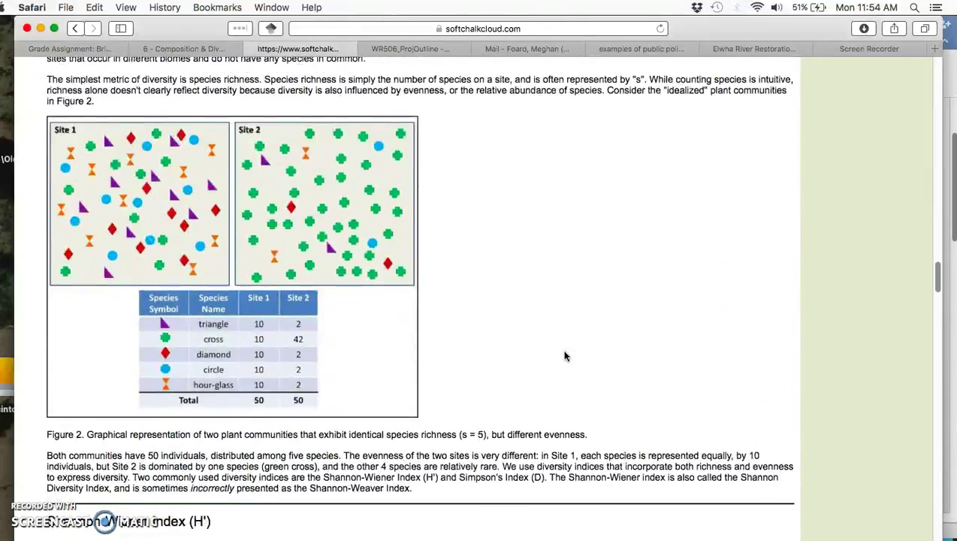
scroll(566, 356, down, 12)
scroll(566, 356, down, 1)
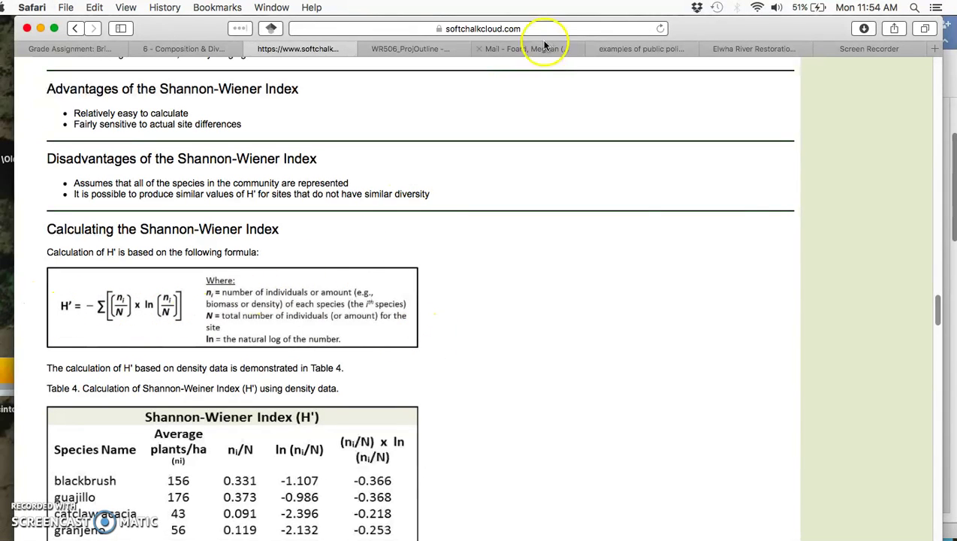
drag(359, 21, 683, 25)
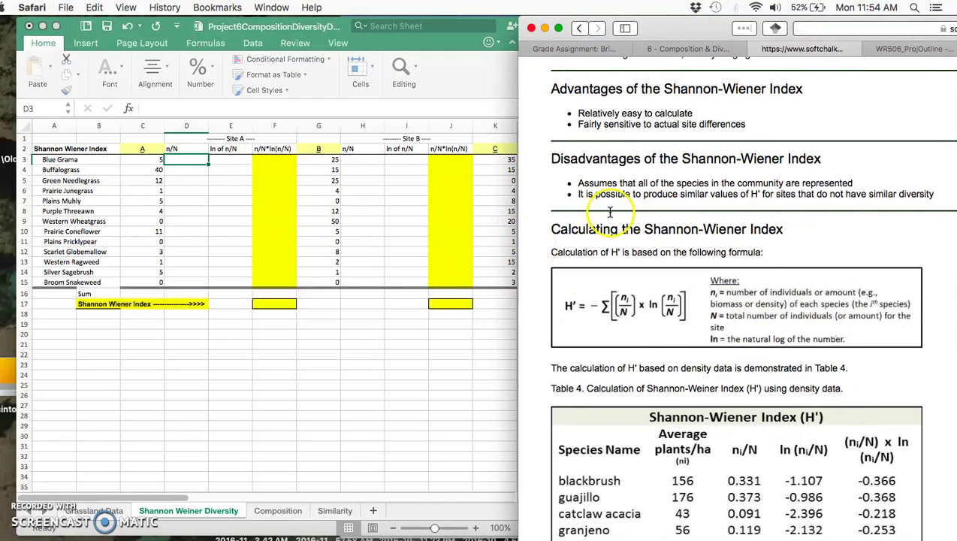
Start the n/N formula for Blue Grama at Site A by entering =C3 in D3
click(181, 160)
click(159, 105)
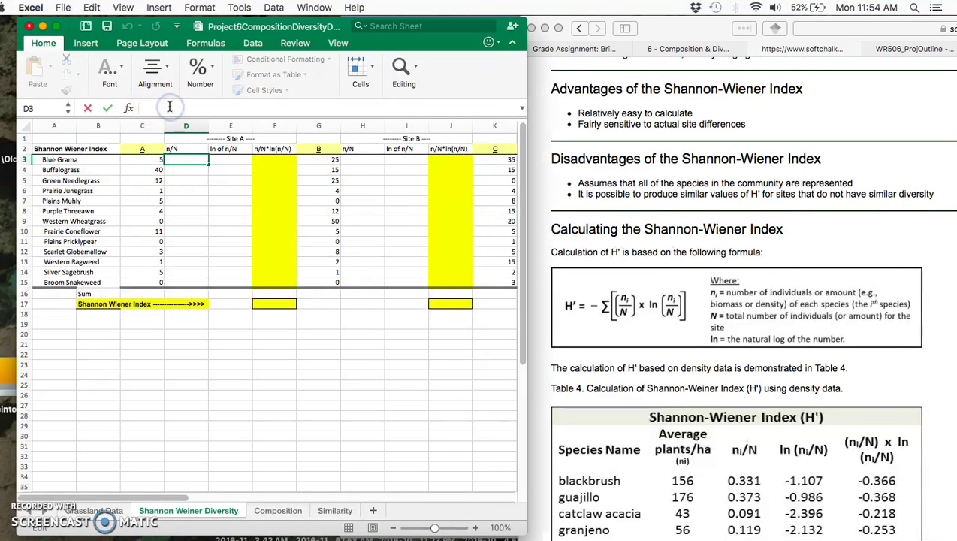
click(149, 162)
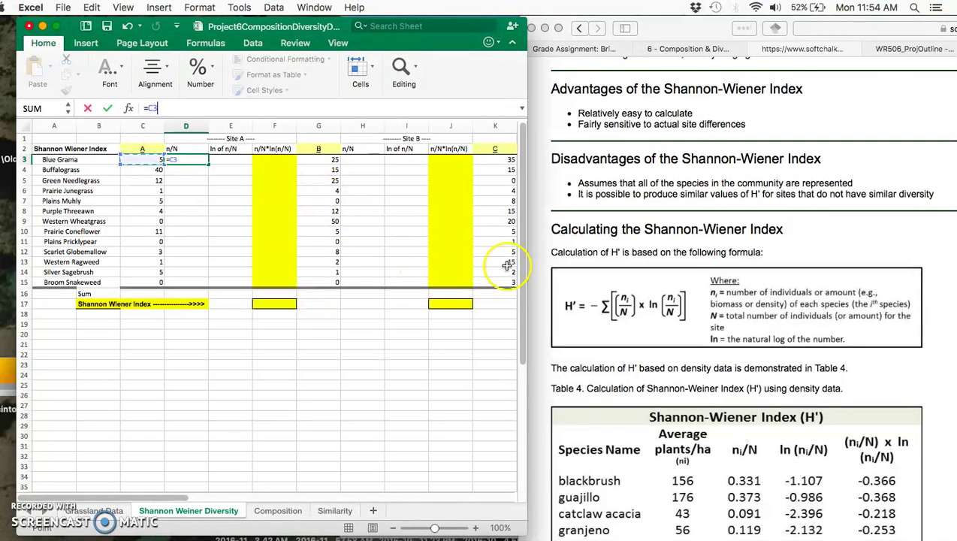
key(Return)
Total the Site A species values in C16 with =SUM(C3:C15)
key(Down)
key(Down)
click(150, 293)
text(=)
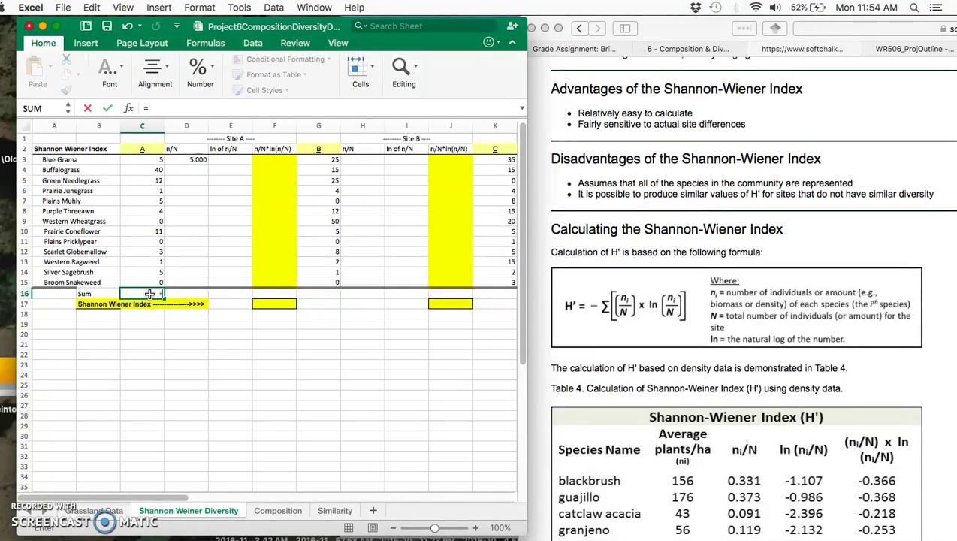
text(su)
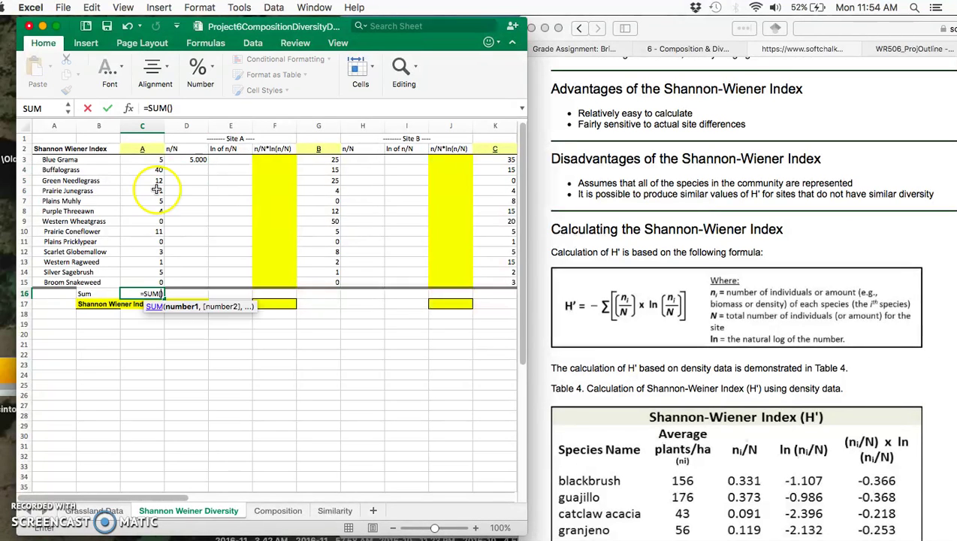
drag(150, 159, 158, 282)
key(Return)
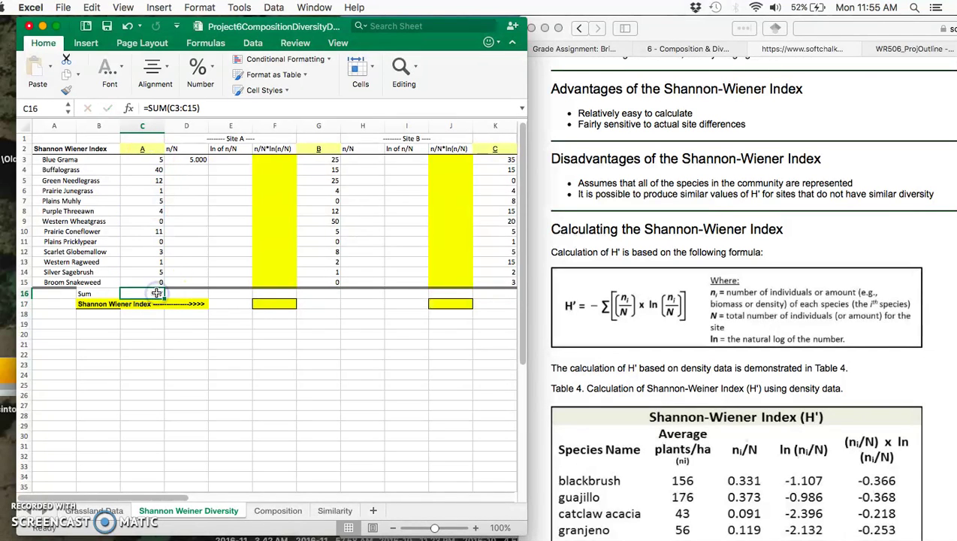
Copy the Site A total formula from C16 into F16, G16 and J16 of the Sum row
key(super+c)
click(264, 295)
key(super+v)
click(328, 295)
key(super+v)
click(448, 297)
key(super+v)
Paste the copied total formula into K16, M16 and N16, and check the range summed in K16
scroll(436, 293, right, 2)
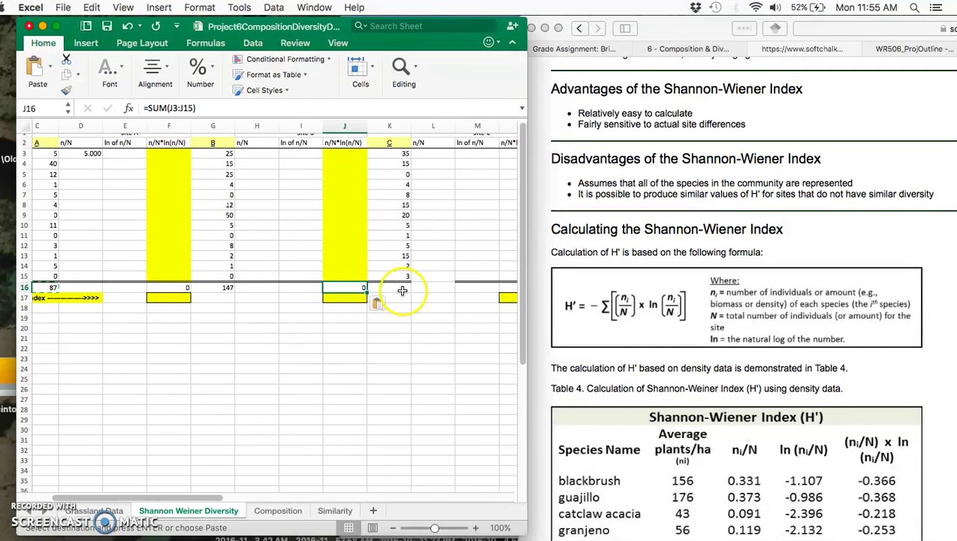
click(389, 284)
key(super+v)
scroll(391, 287, right, 3)
click(340, 294)
key(super+v)
click(365, 294)
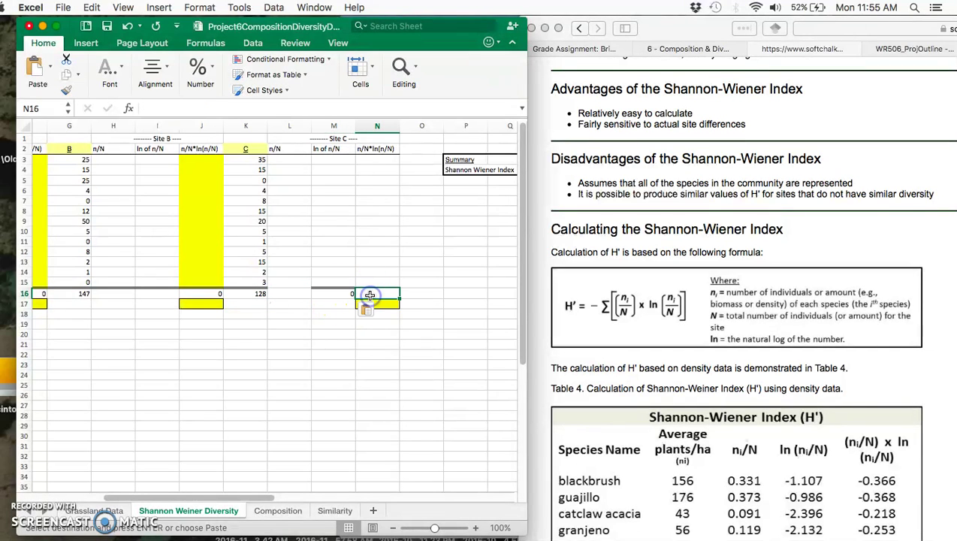
key(super+v)
click(253, 295)
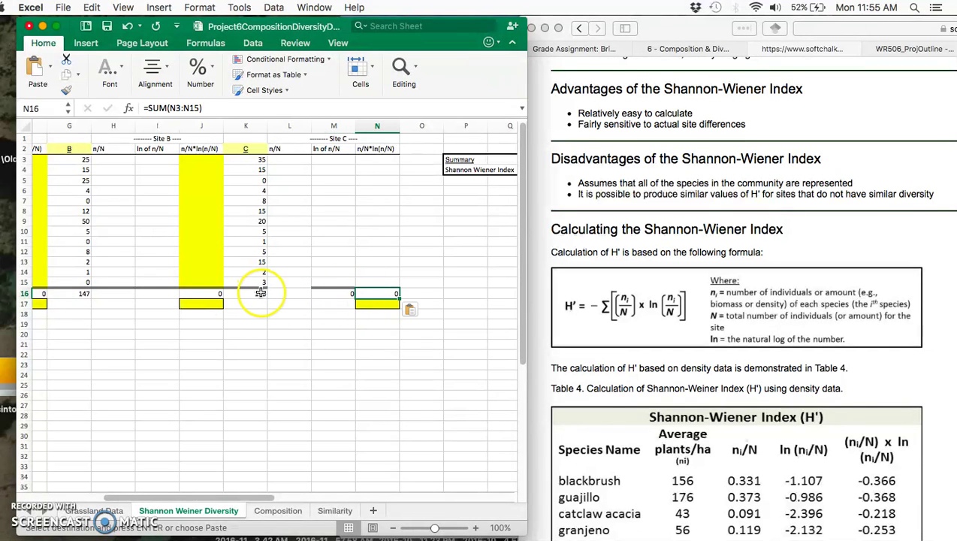
click(171, 108)
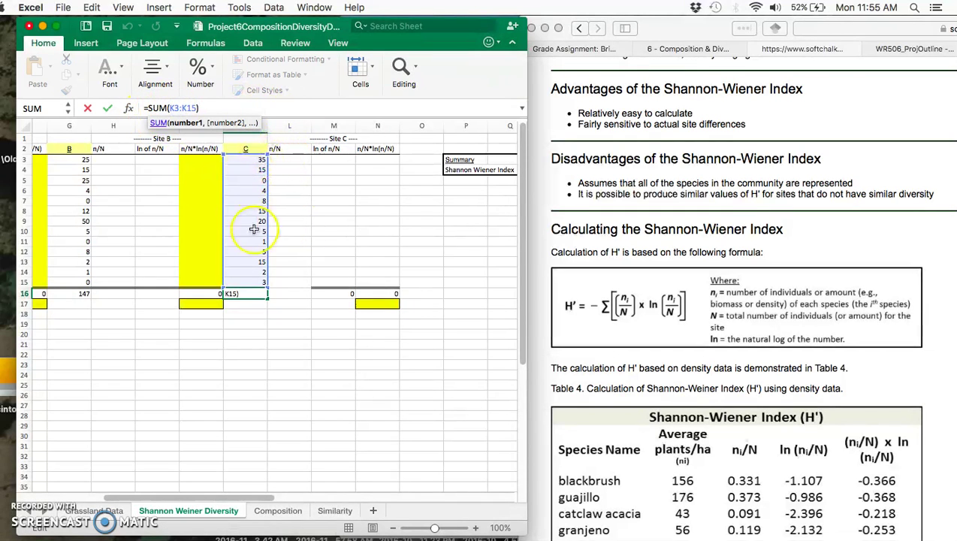
key(Return)
Complete Blue Grama's n/N formula in D3 as =C3/$C$16, with the Site A total as an absolute reference
scroll(284, 344, left, 5)
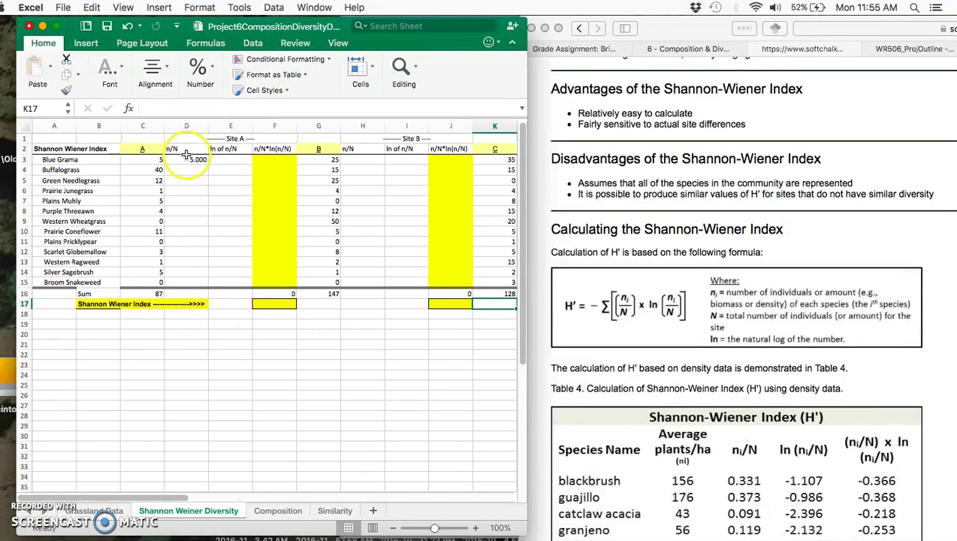
click(186, 159)
text(=C3/)
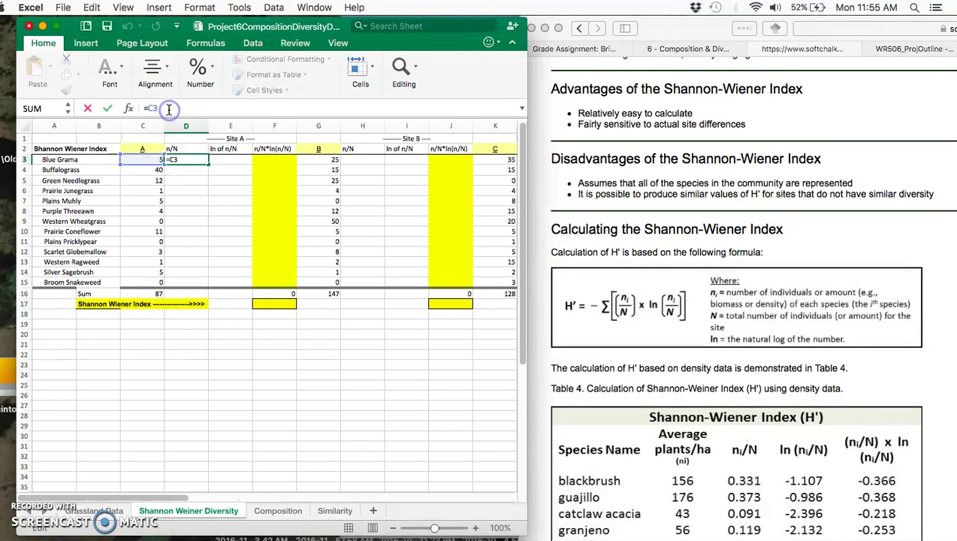
click(153, 293)
key(Return)
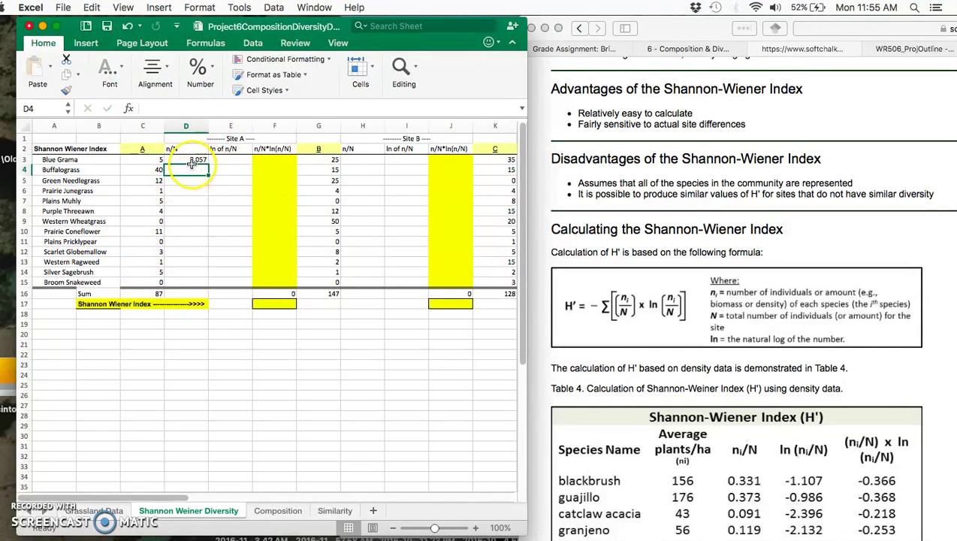
click(161, 109)
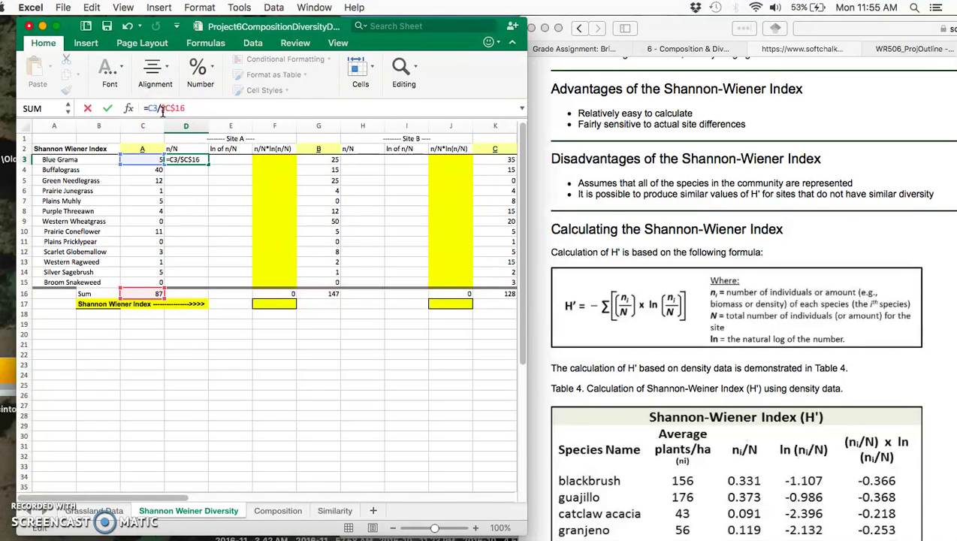
key(Return)
Fill the Site A n/N formula from D3 down through D15
click(196, 160)
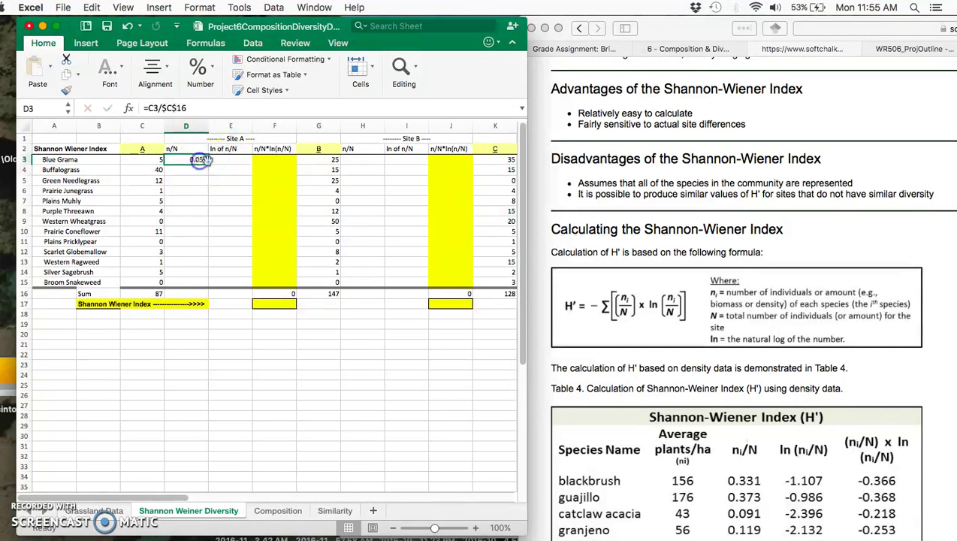
drag(208, 167, 209, 283)
drag(192, 185, 188, 164)
click(188, 163)
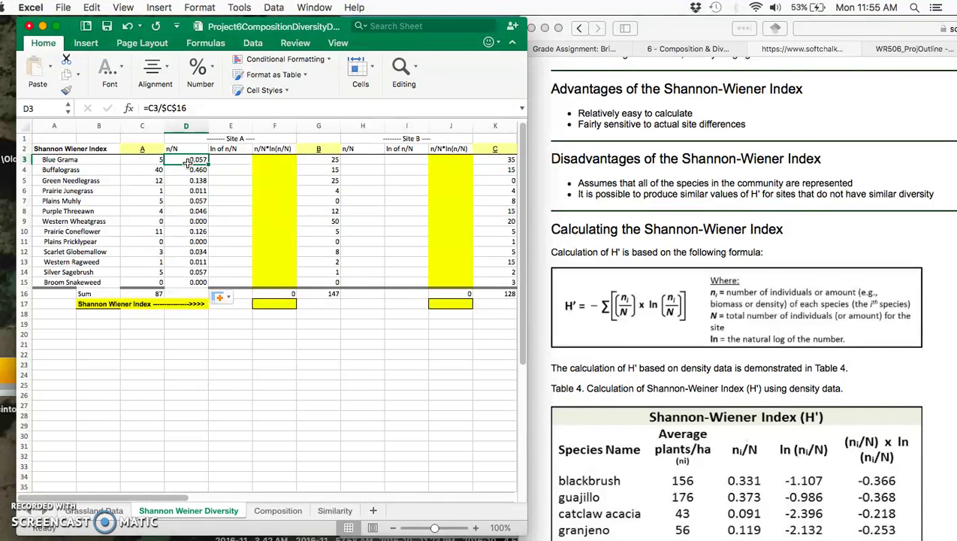
key(super+c)
click(365, 161)
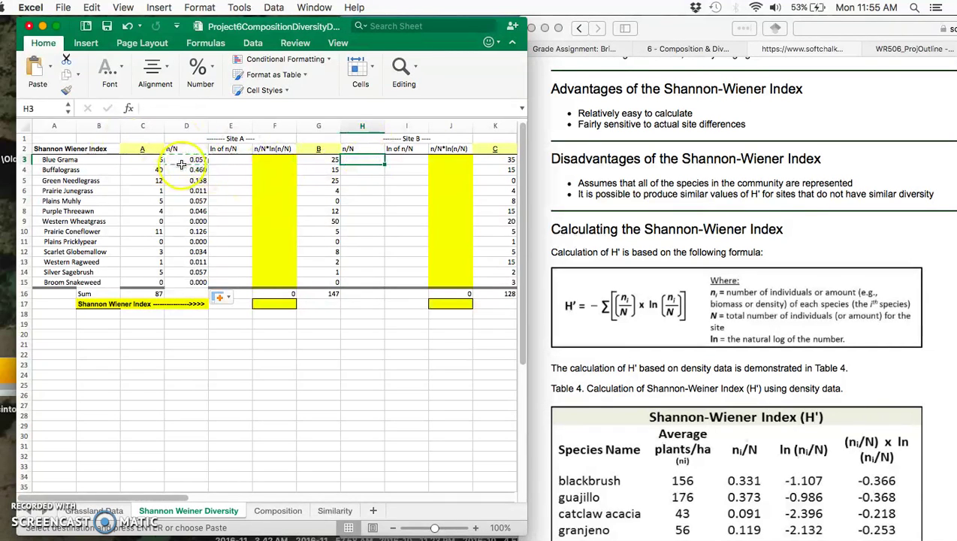
Enter =LN(D3) in E3 to calculate the natural log of Blue Grama's n/N
click(240, 159)
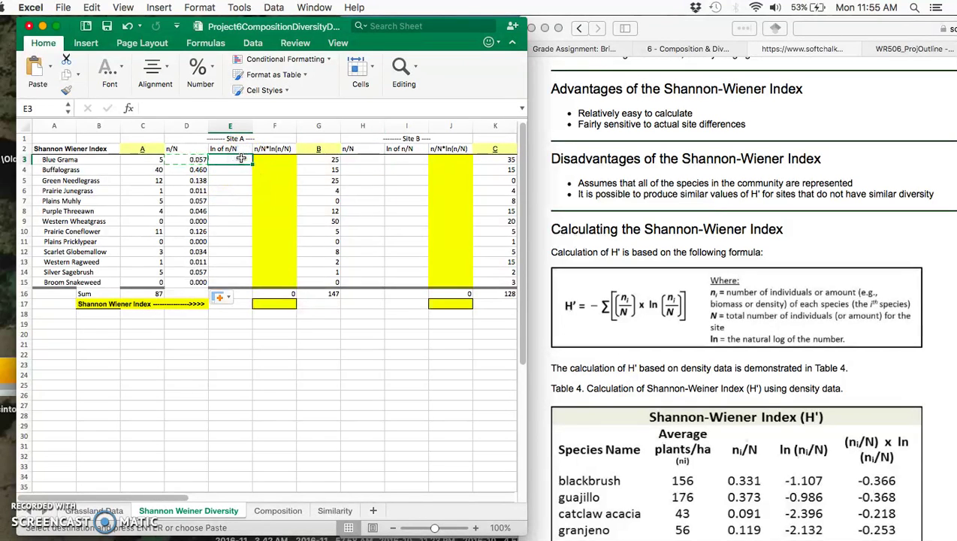
click(230, 160)
click(156, 109)
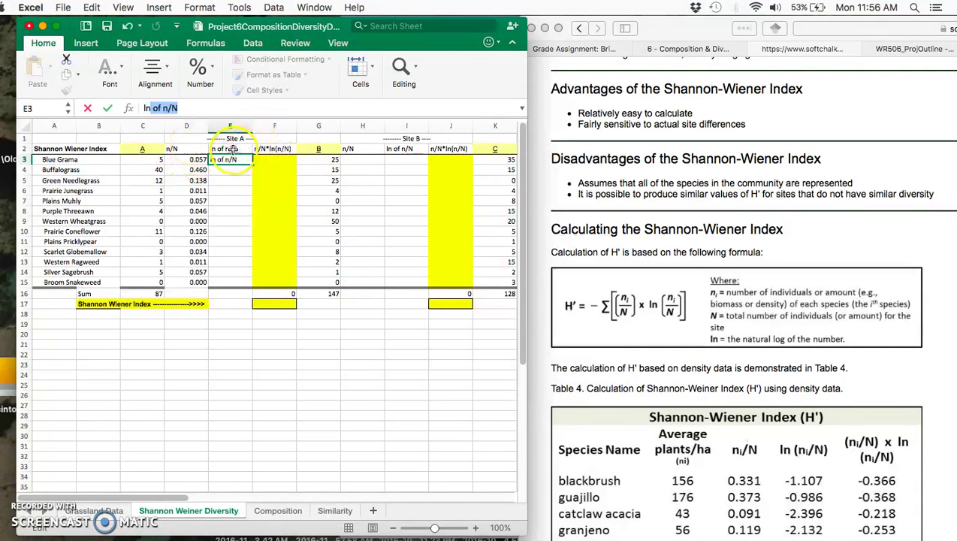
key(BackSpace)
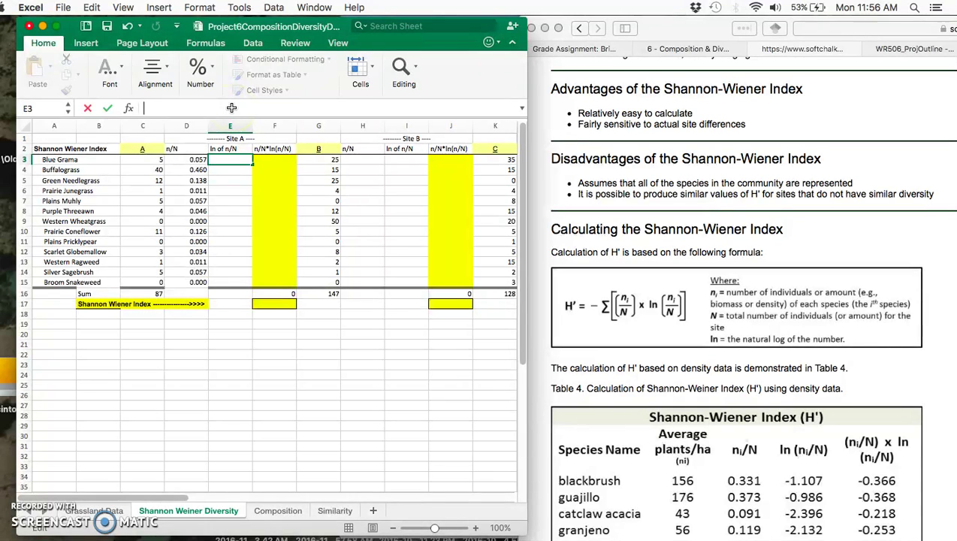
text(=LN)
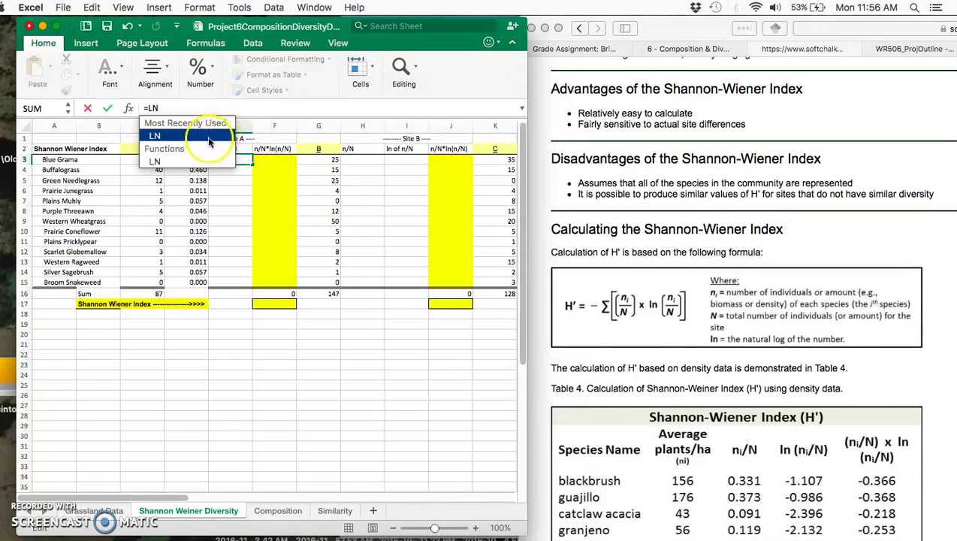
double_click(207, 137)
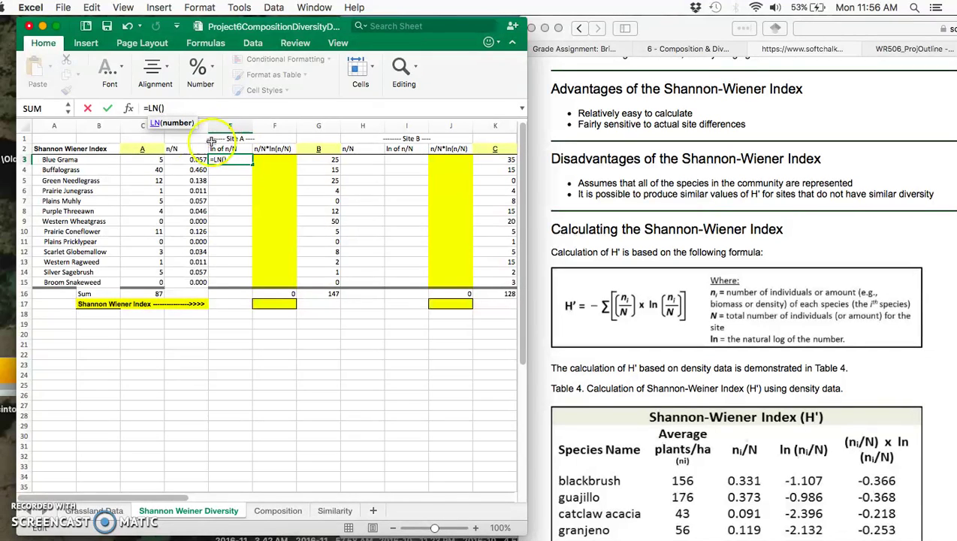
click(189, 160)
key(Return)
Fill the natural log formula from E3 down through E15
click(231, 160)
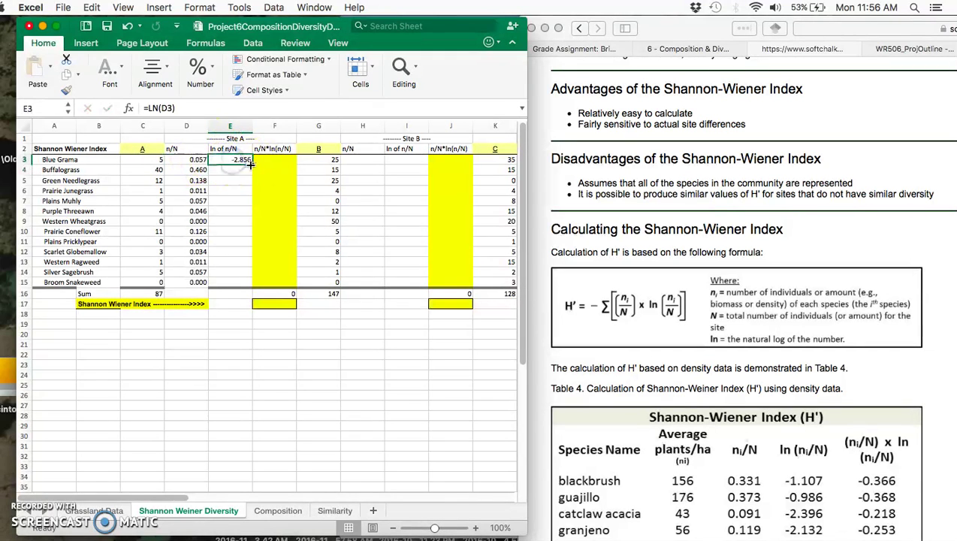
drag(254, 164, 251, 282)
click(276, 159)
click(275, 163)
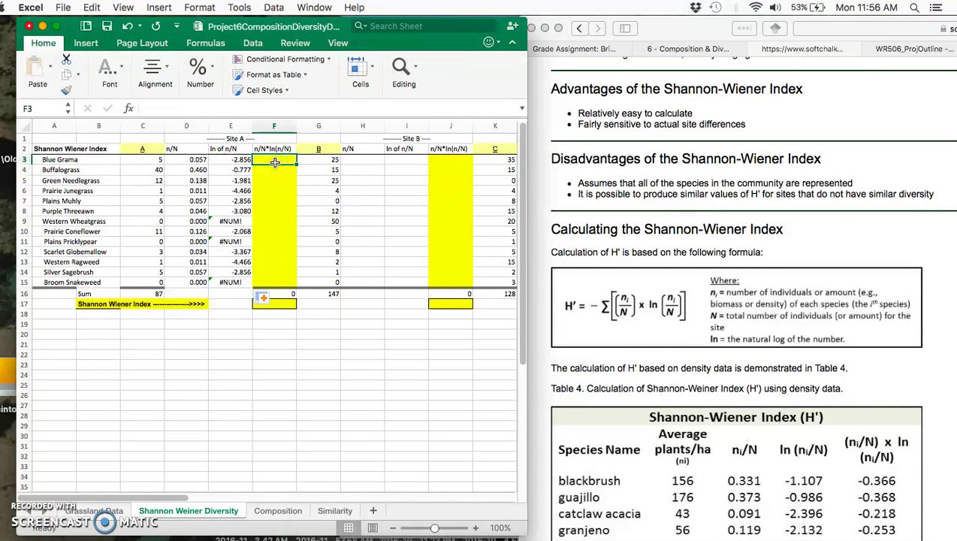
Replace the #NUM! errors in E9, E11 and E15 with 0
click(223, 220)
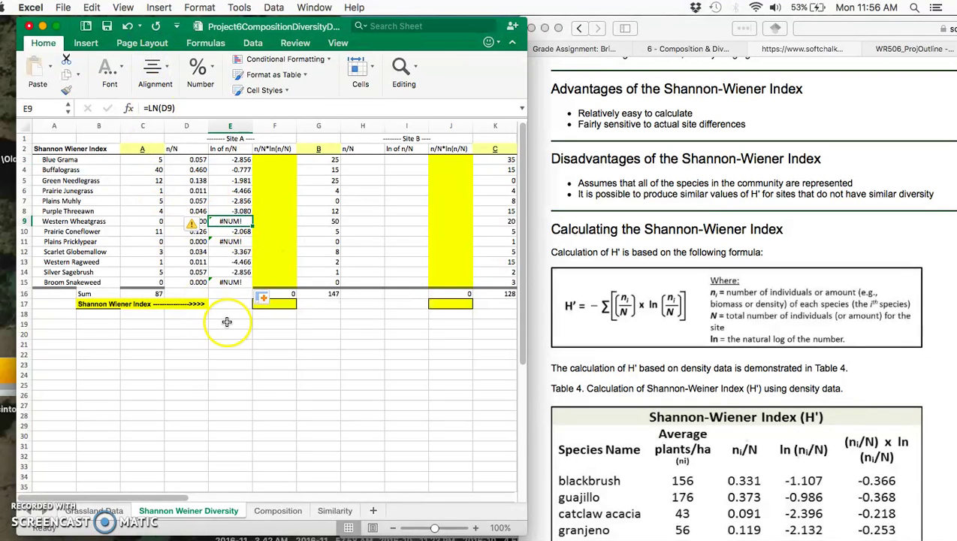
text(0)
key(Return)
key(Return)
text(0)
key(Return)
key(Return)
key(Return)
key(Return)
text(0)
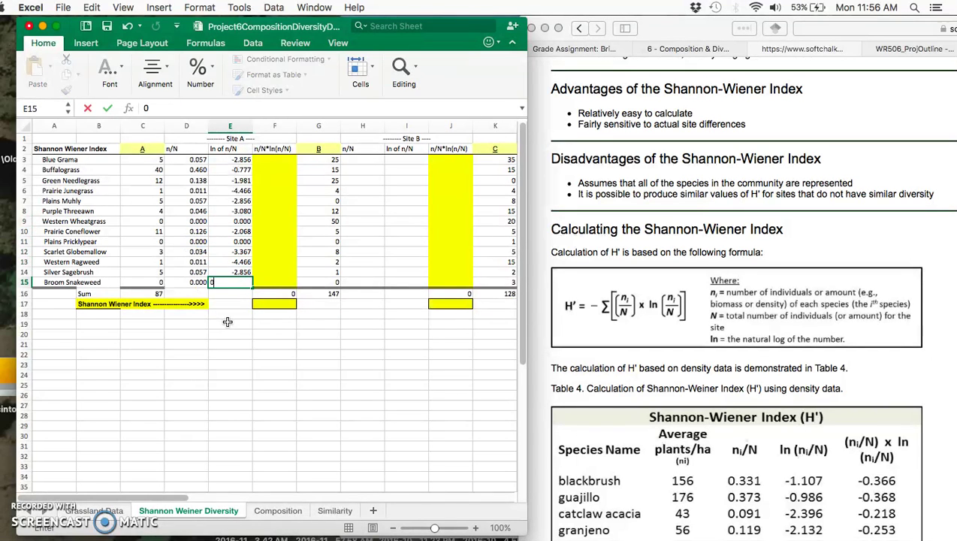
key(Return)
Enter =D3*E3 in F3 to multiply Blue Grama's n/N by its natural log
key(Right)
key(Up)
key(Up)
key(Up)
key(Up)
key(Up)
key(Up)
key(Up)
key(Up)
key(Up)
key(Up)
key(Up)
key(Up)
key(Up)
key(Up)
key(Down)
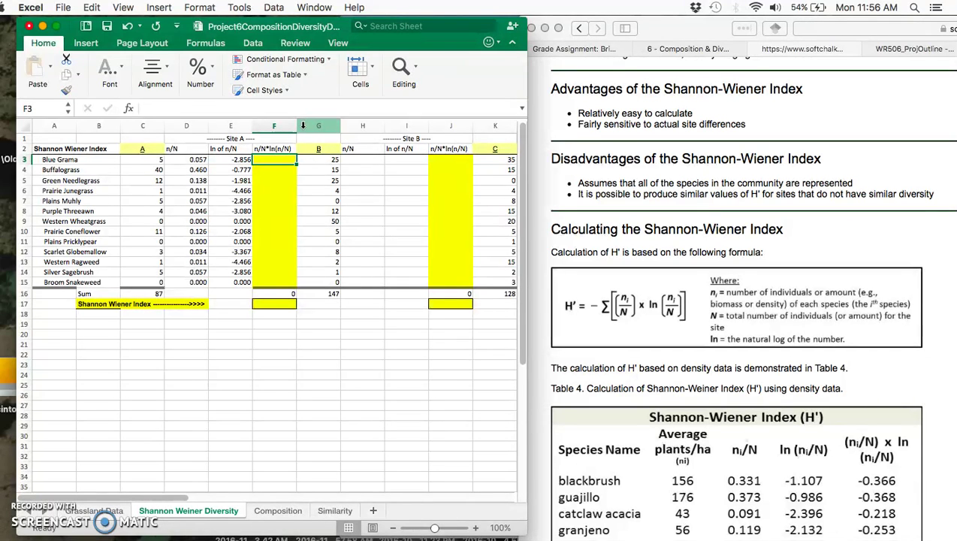
text(=)
click(192, 159)
text(*)
click(237, 159)
key(Return)
Fill the n/N*ln(n/N) formula from F3 down through F15 and check the range against the column's Sum cell
click(272, 160)
drag(296, 165, 298, 286)
click(275, 303)
click(279, 294)
drag(280, 158, 280, 279)
key(Return)
Check how the lesson's Table 4 reports H', and enter =ABS(F16) in F17 as Site A's Shannon-Wiener Index
click(623, 301)
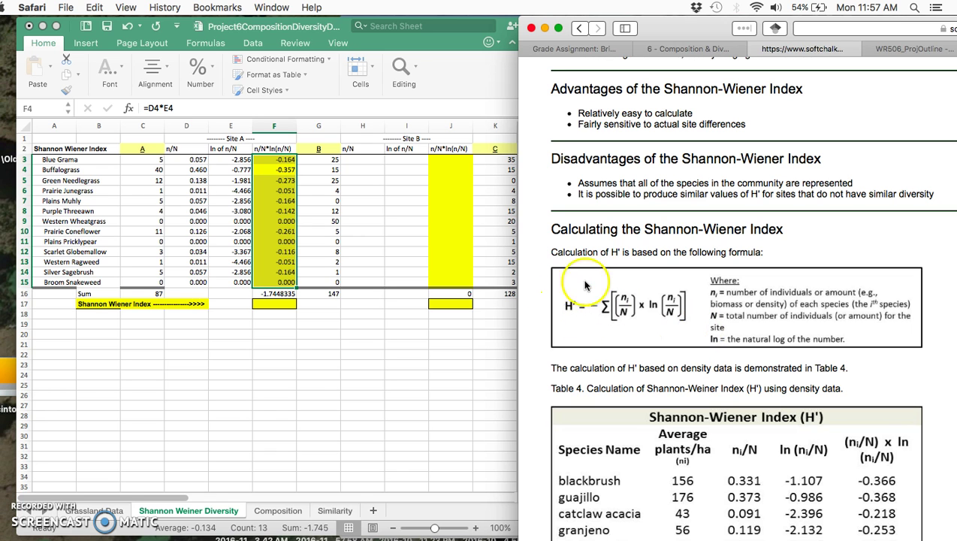
scroll(657, 384, down, 5)
scroll(656, 384, down, 1)
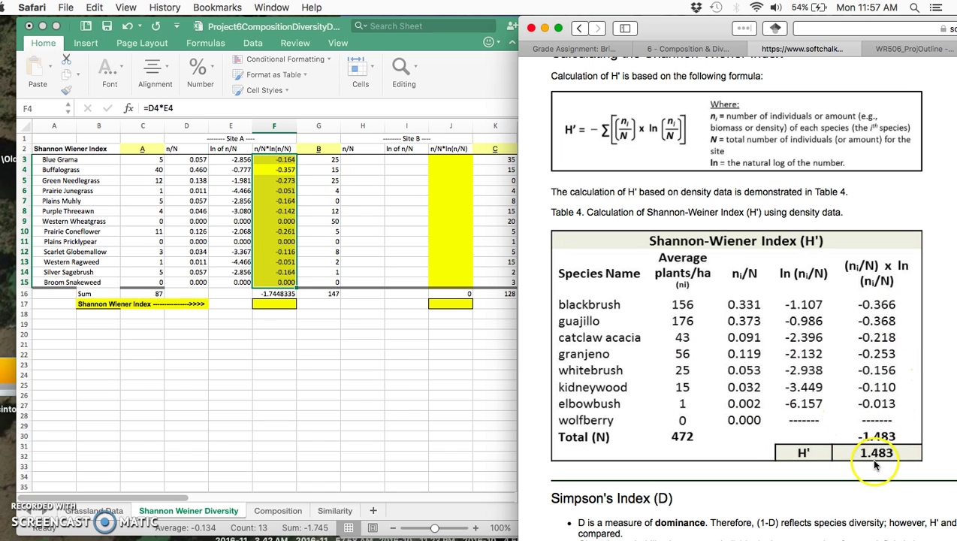
click(268, 304)
double_click(268, 304)
text(=a)
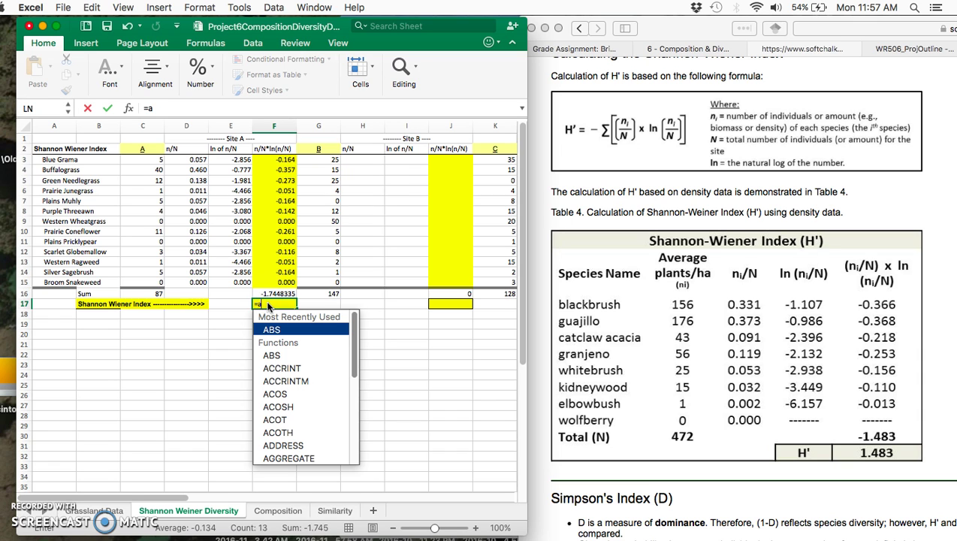
text(bs)
click(285, 327)
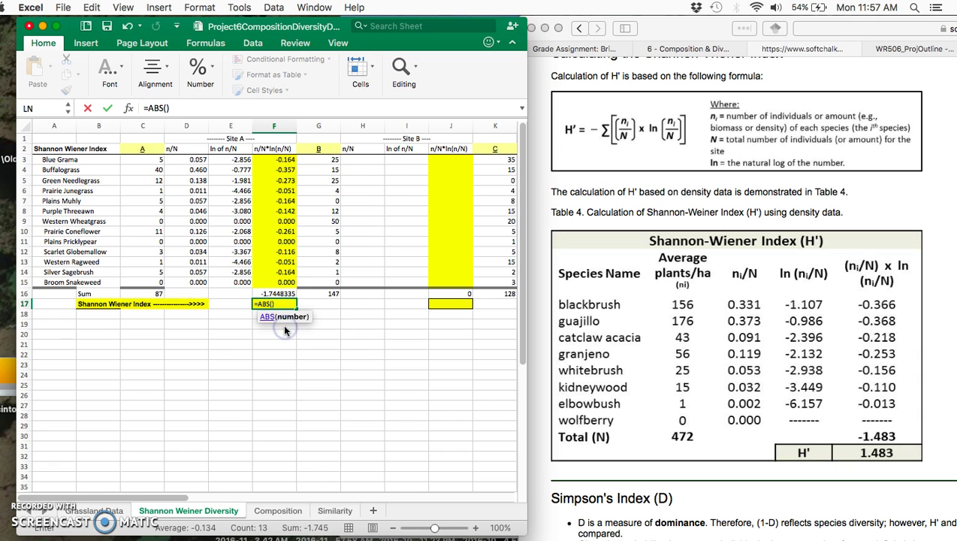
click(277, 293)
key(Return)
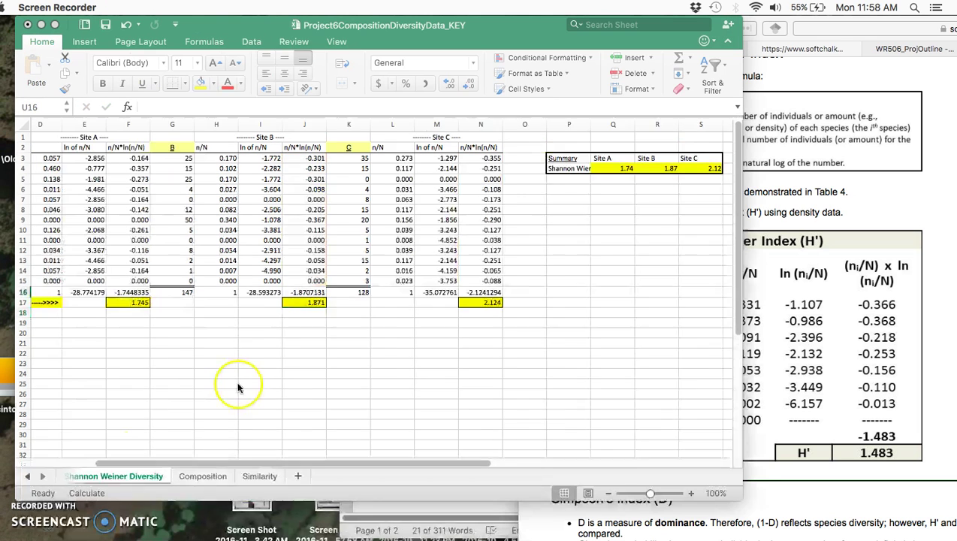
Review the completed calculations for all three sites in the KEY workbook and inspect the Site C summary formula in S4
scroll(237, 387, left, 5)
scroll(237, 387, right, 4)
scroll(236, 380, right, 2)
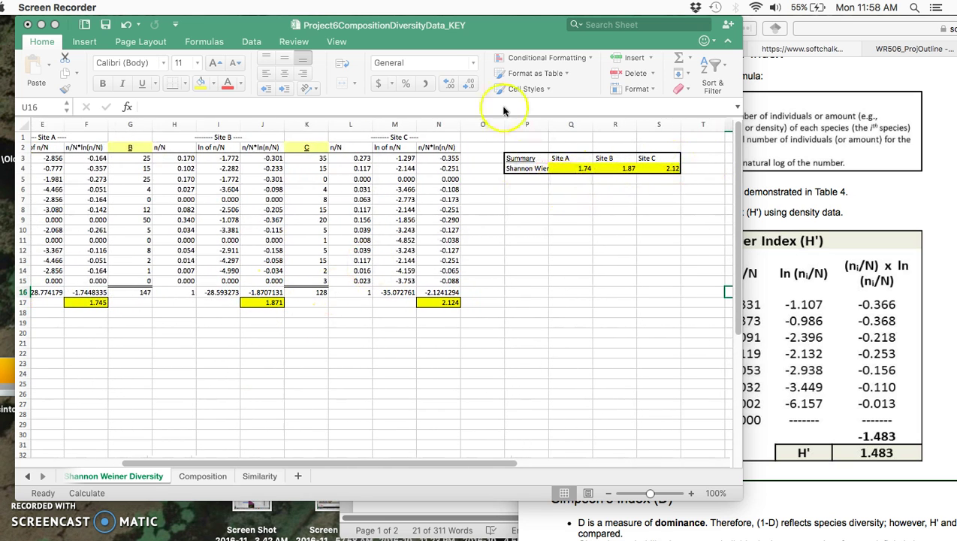
click(668, 169)
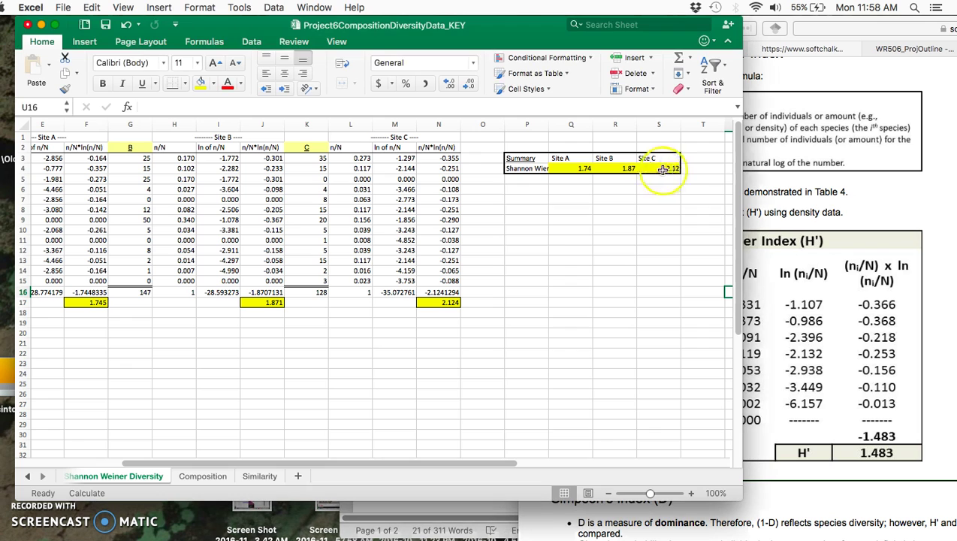
click(668, 169)
click(156, 107)
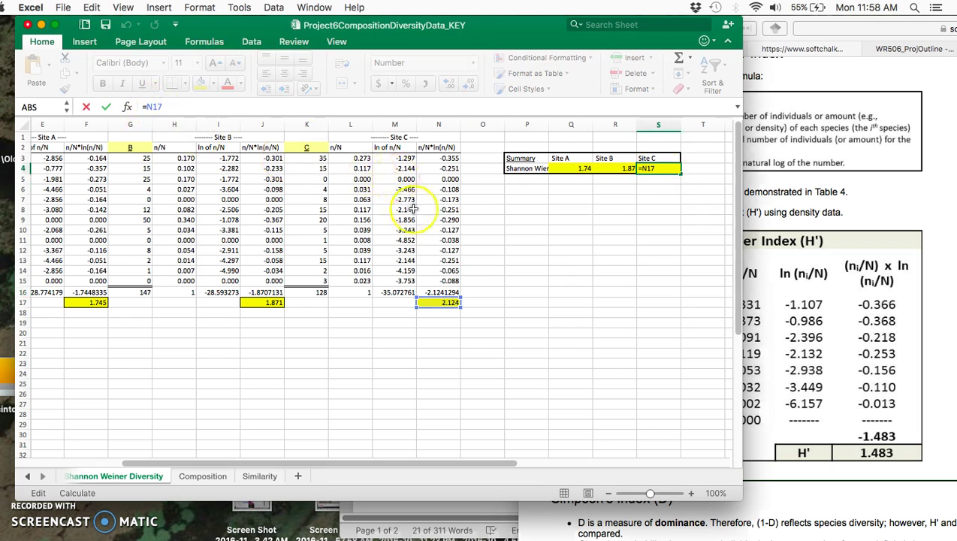
click(706, 168)
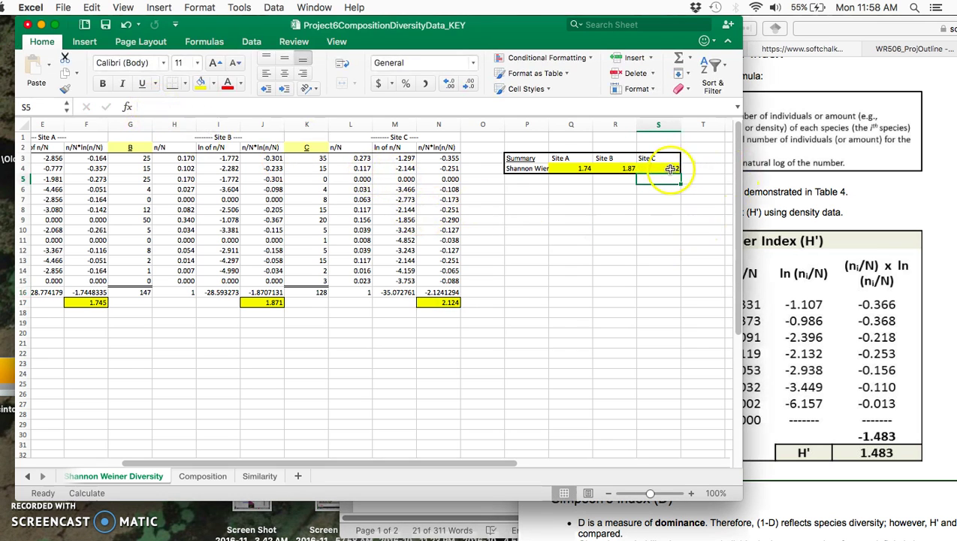
Insert a clustered column chart from the summary table in P3:S4 and move it down over about rows 12 to 26
drag(669, 169, 517, 160)
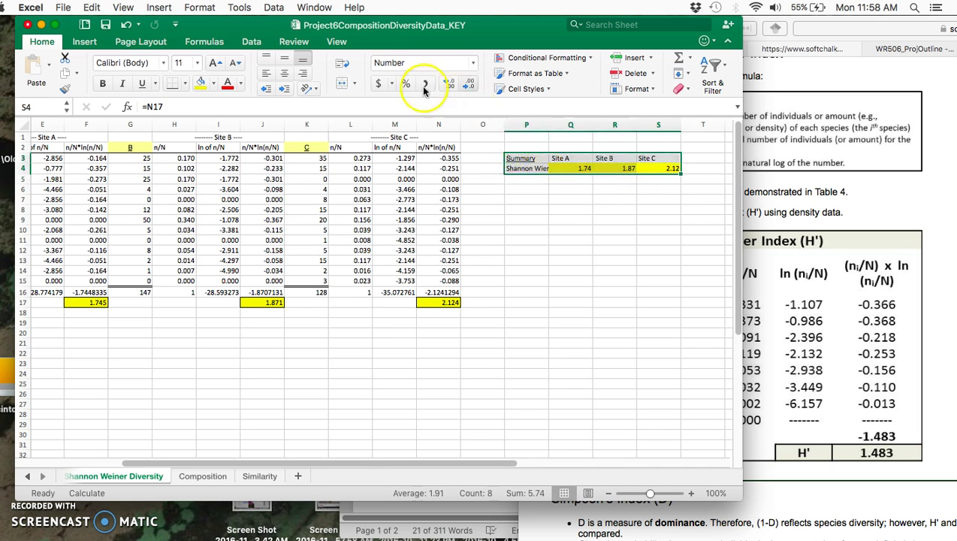
click(90, 45)
click(334, 66)
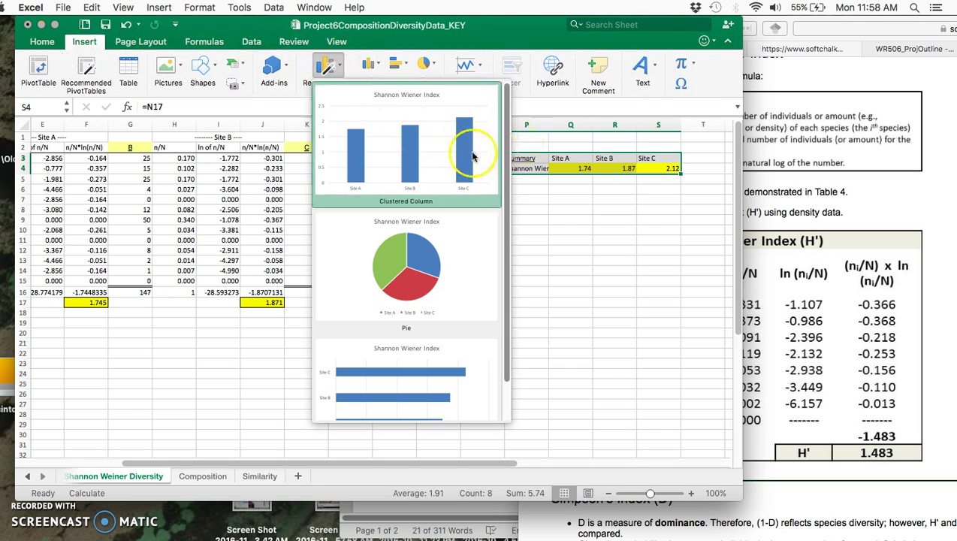
click(327, 67)
click(370, 64)
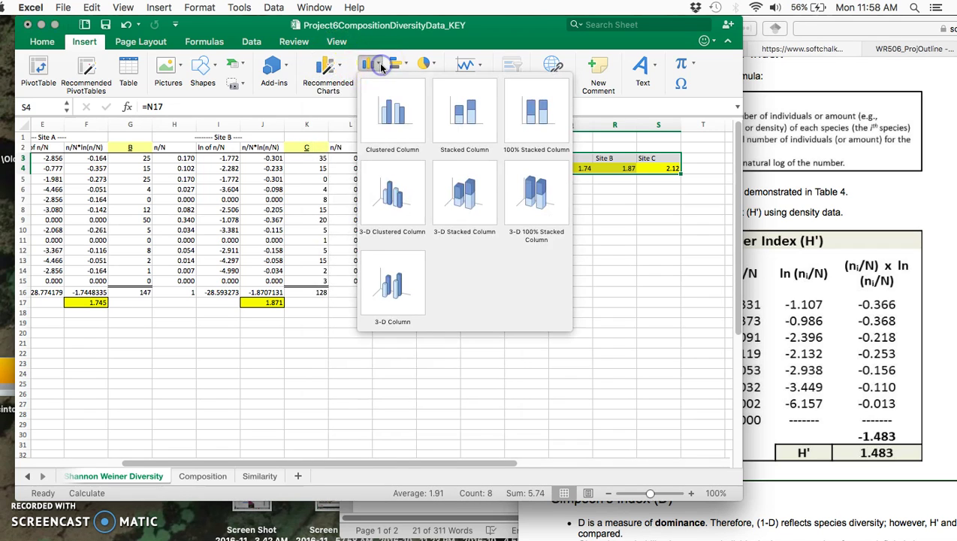
click(396, 105)
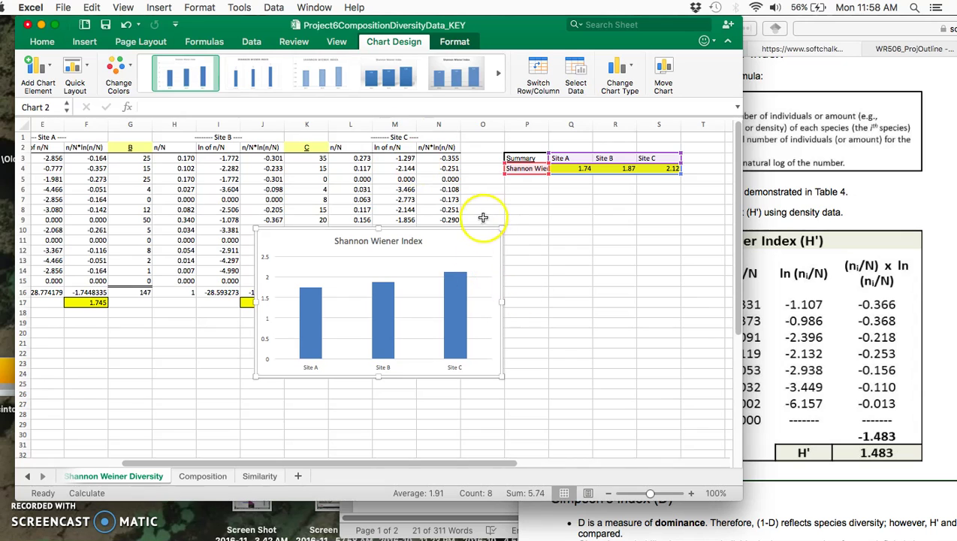
drag(481, 231, 344, 257)
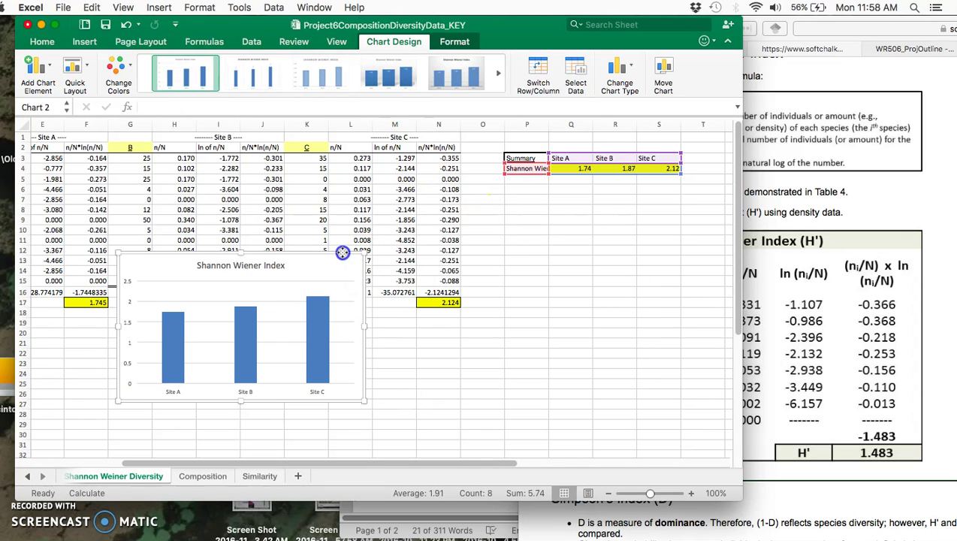
Add a primary vertical axis title reading "Shannon Wiener Index" to the chart
click(51, 68)
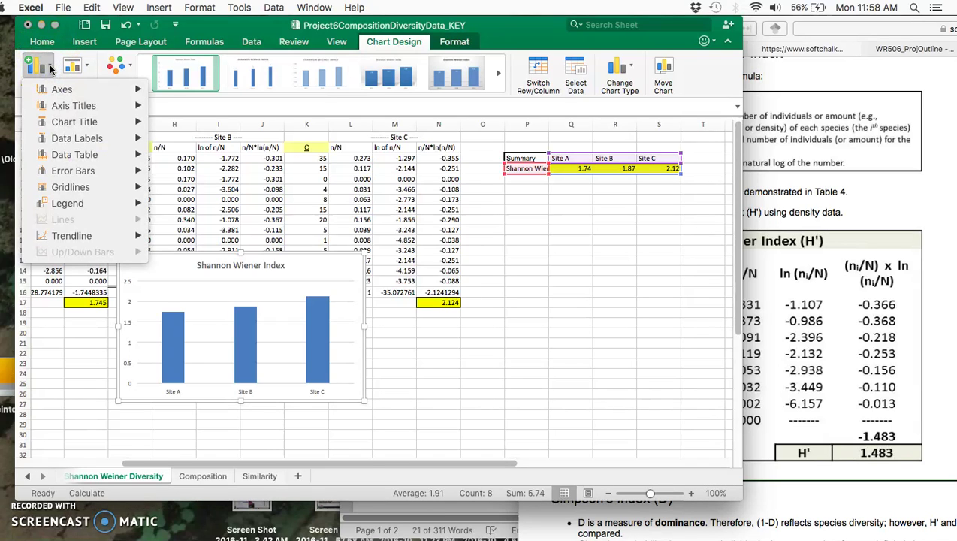
click(68, 106)
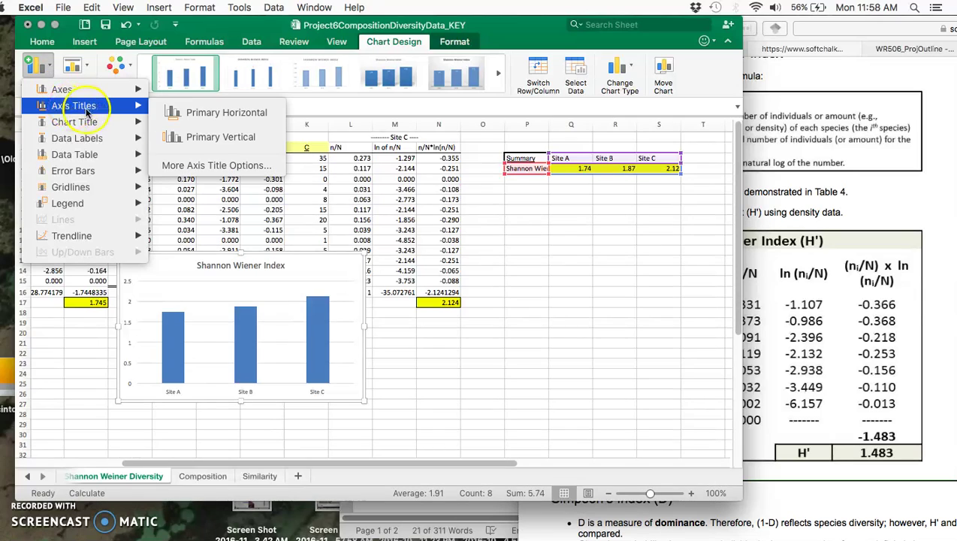
click(226, 140)
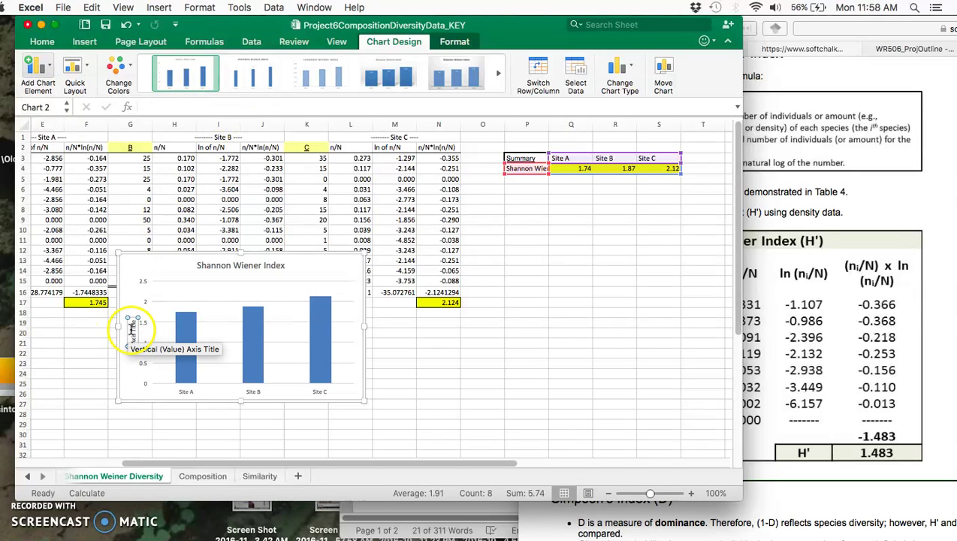
click(132, 328)
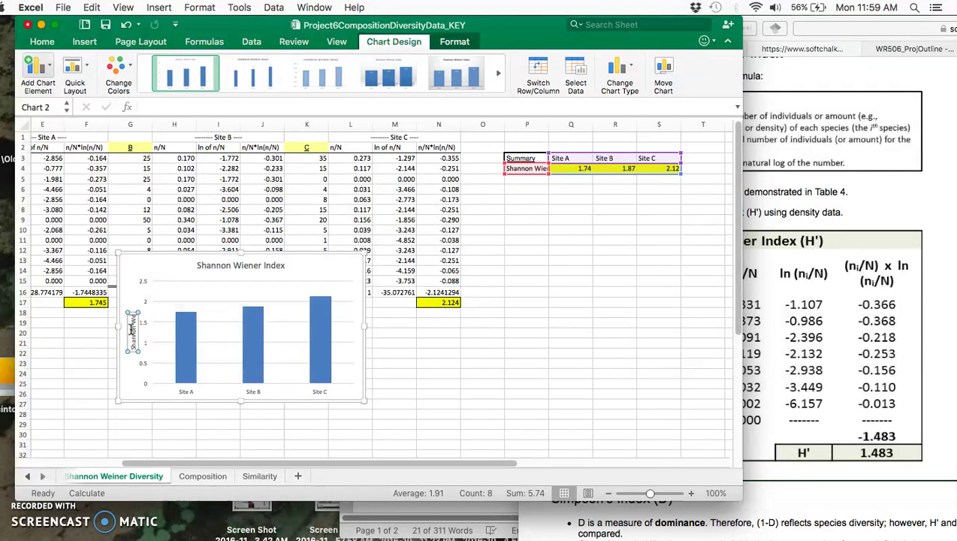
text(iener Index)
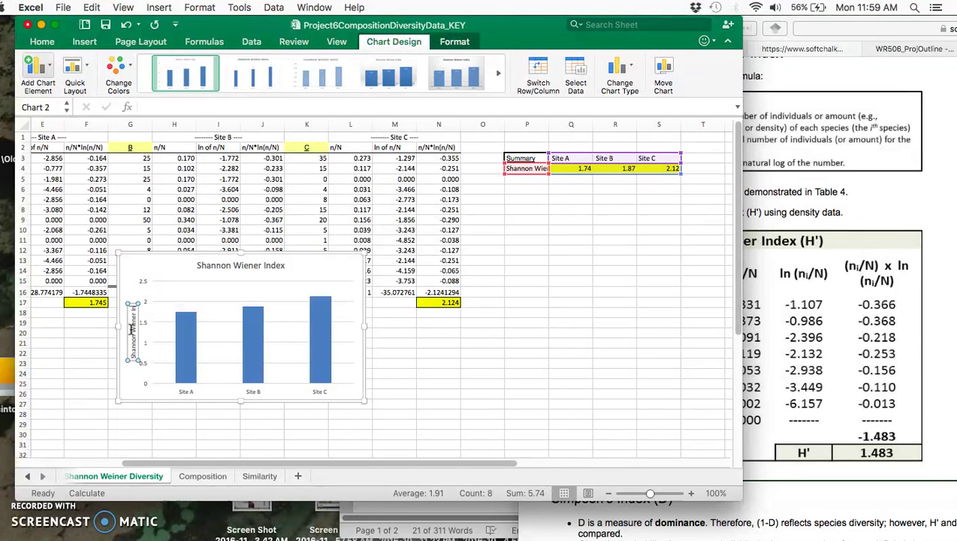
Delete the "Shannon Wiener Index" chart title above the columns
click(353, 302)
click(284, 268)
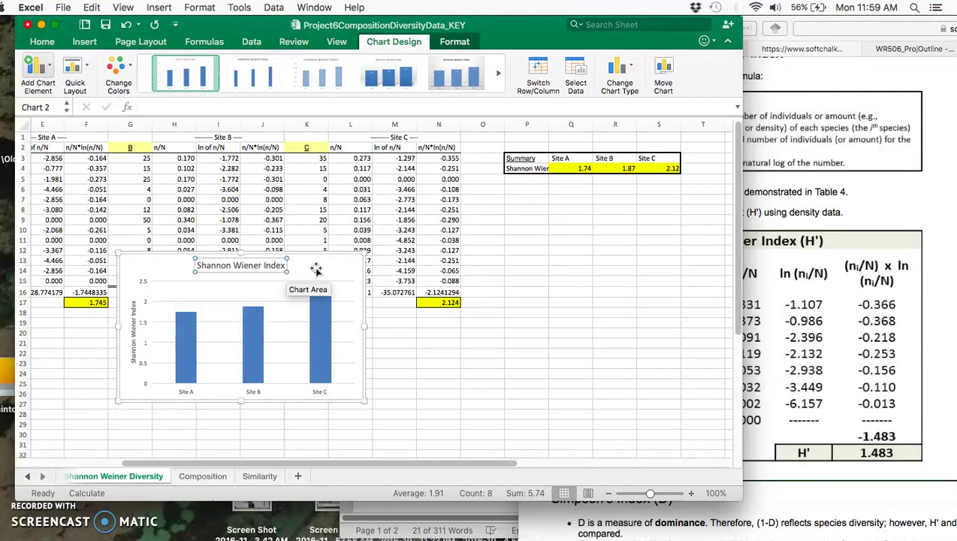
key(Delete)
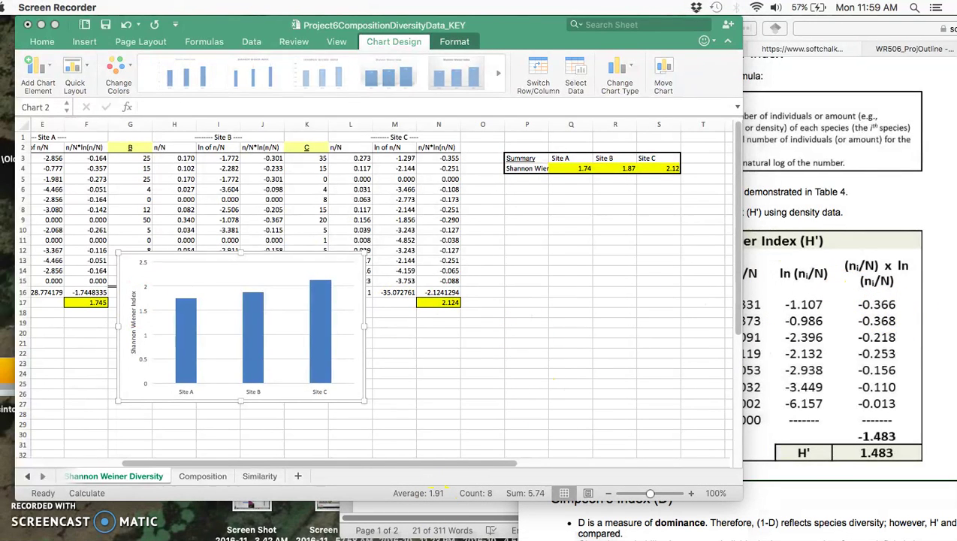
Switch to the Word assignment and read the bar-graph, Shannon-Wiener Index and species composition questions
click(527, 269)
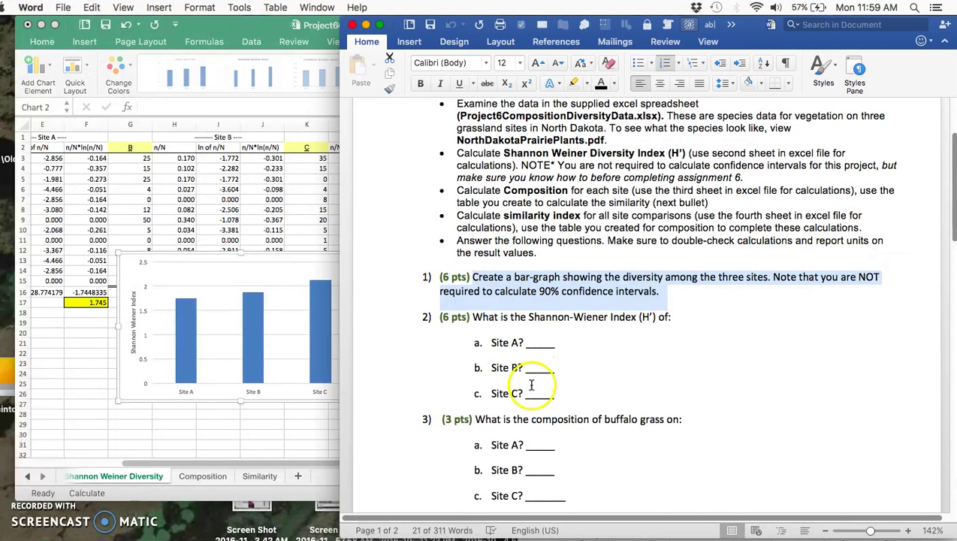
scroll(632, 443, down, 3)
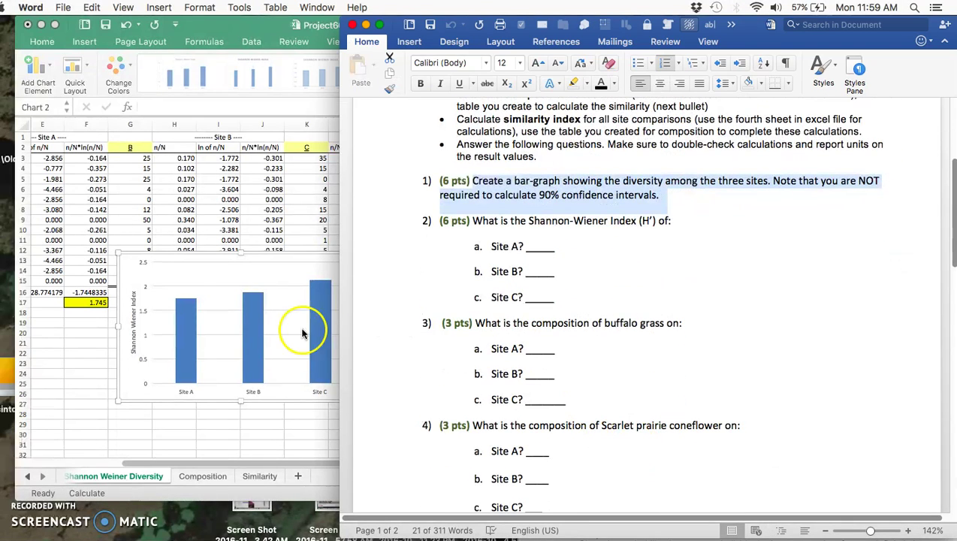
scroll(560, 377, down, 1)
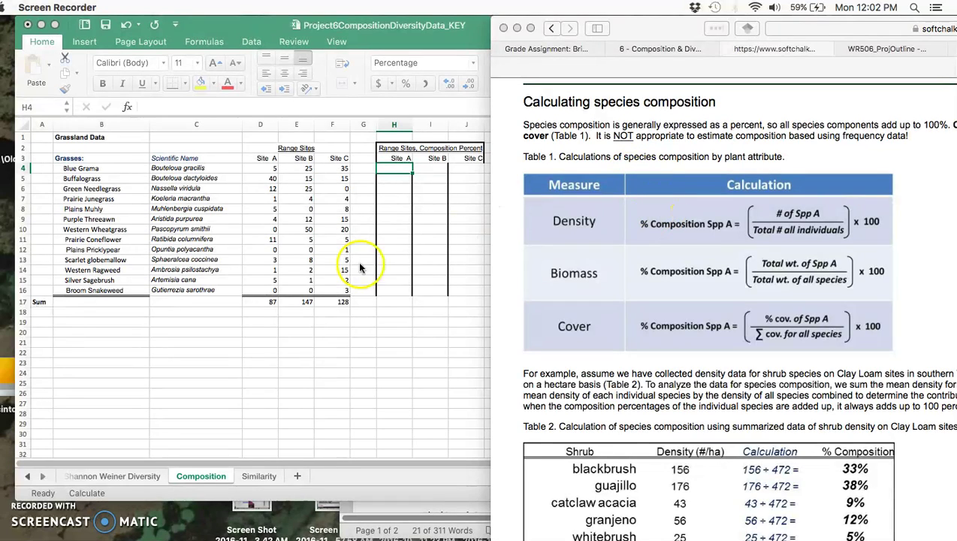
Read the lesson's species composition formulas in Table 1 and the worked shrub example in Table 2 in Safari
click(341, 346)
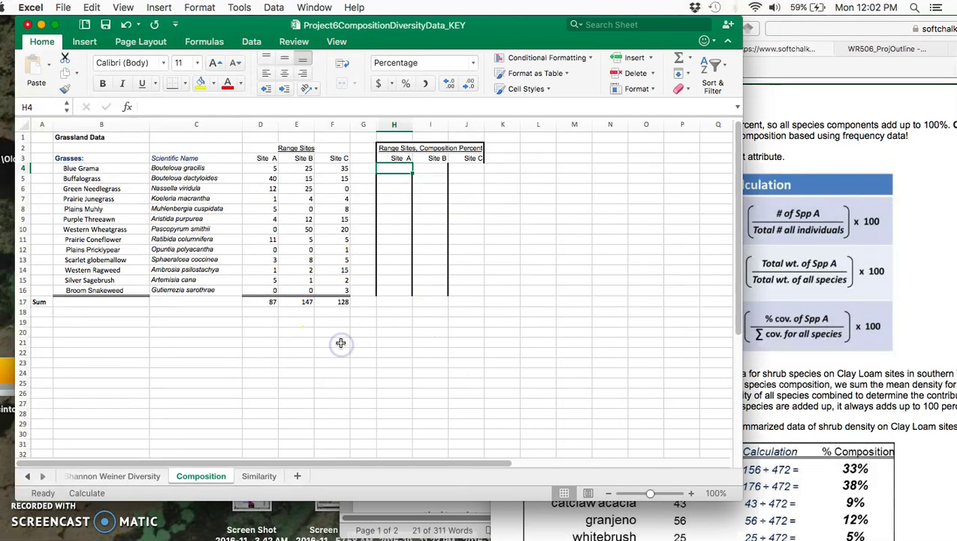
click(915, 187)
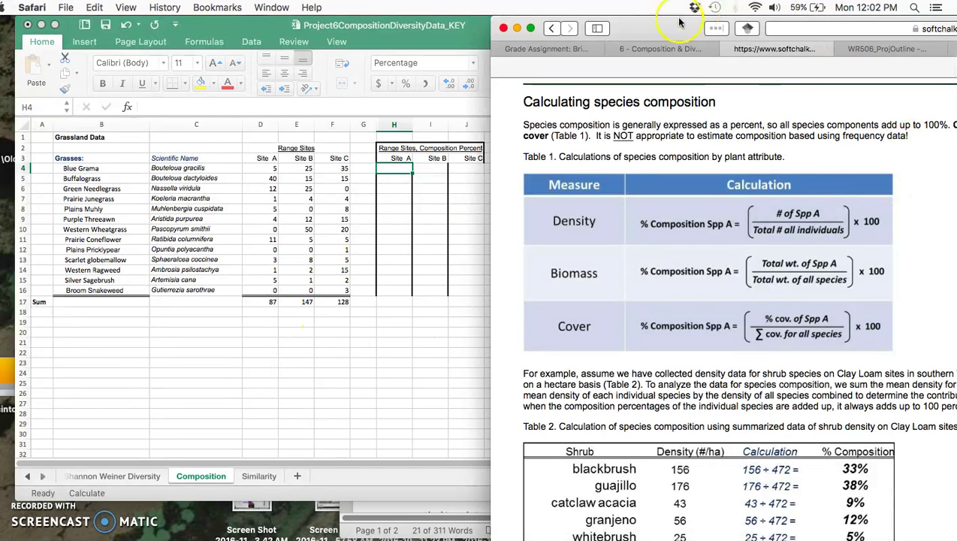
drag(654, 30, 605, 30)
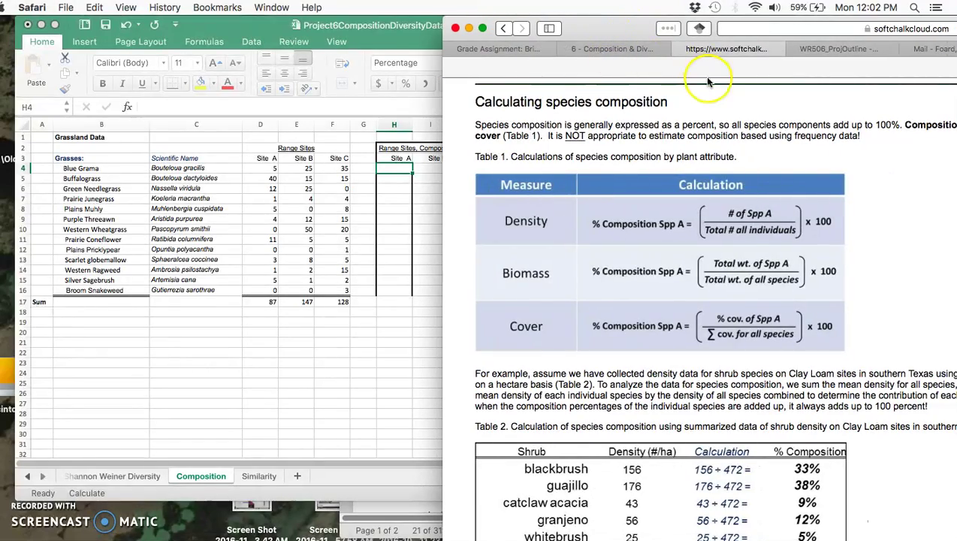
scroll(721, 131, up, 2)
scroll(730, 142, down, 8)
scroll(730, 143, up, 5)
scroll(731, 141, up, 3)
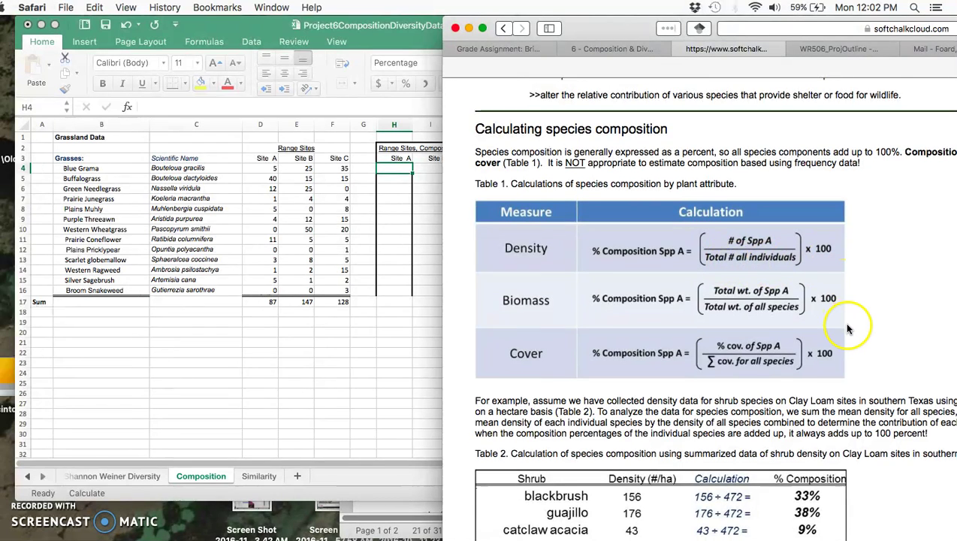
scroll(848, 322, down, 2)
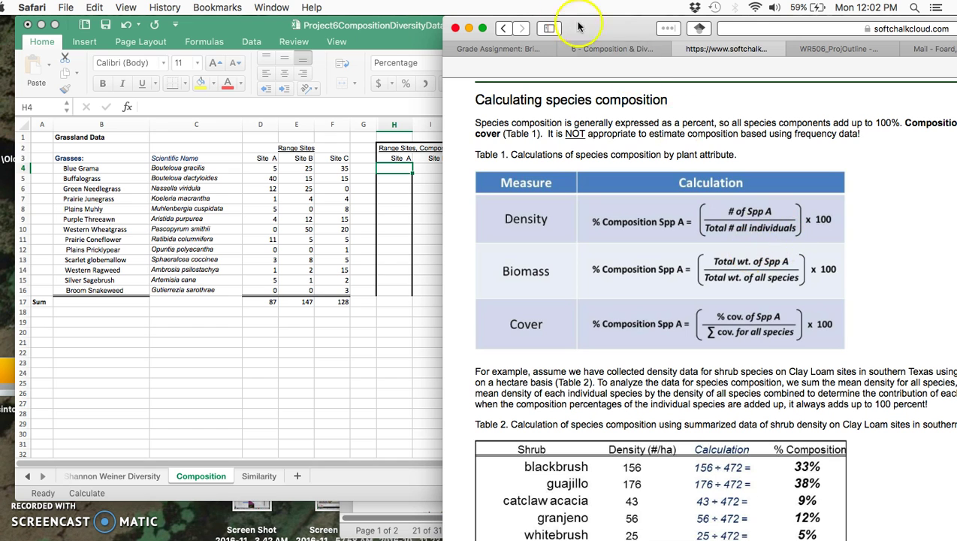
Arrange the Safari and Excel windows side by side, narrowing Excel so the Composition sheet and lesson formulas both show
drag(586, 28, 644, 27)
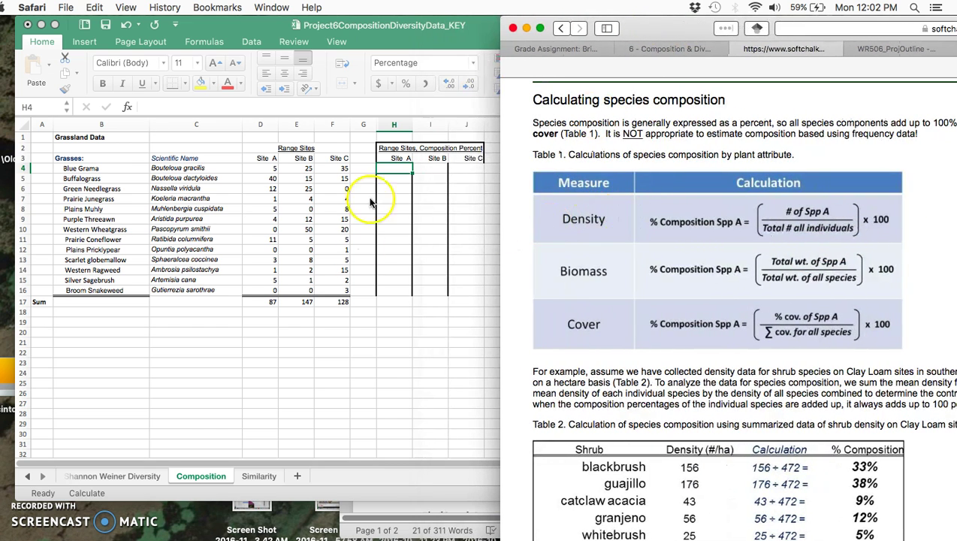
click(392, 170)
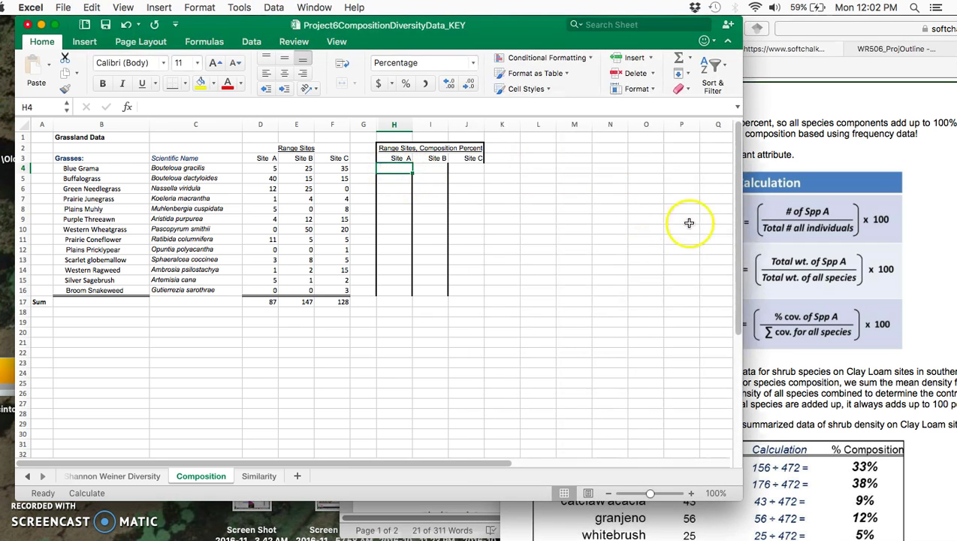
drag(600, 235, 536, 235)
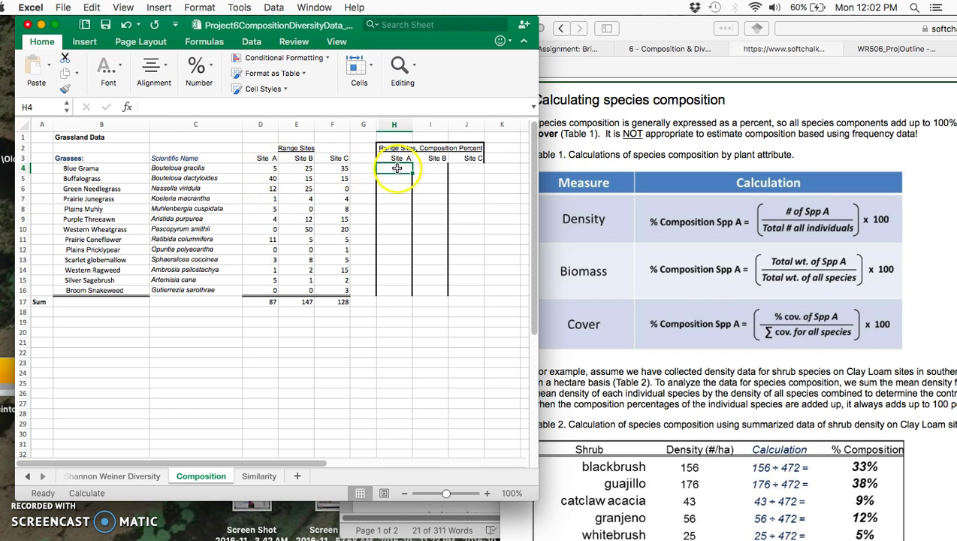
click(264, 168)
key(Left)
key(Left)
key(Left)
key(Right)
key(Right)
key(Right)
key(Right)
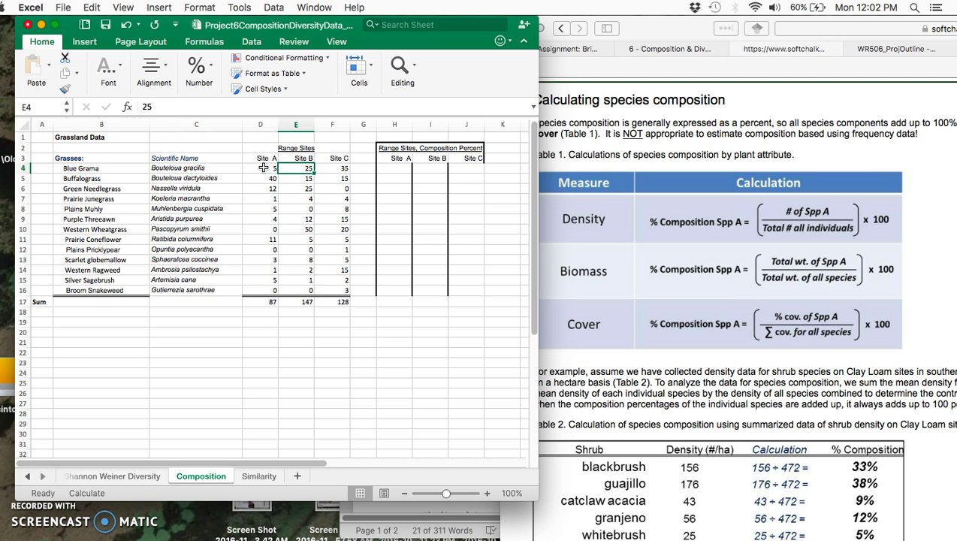
key(Right)
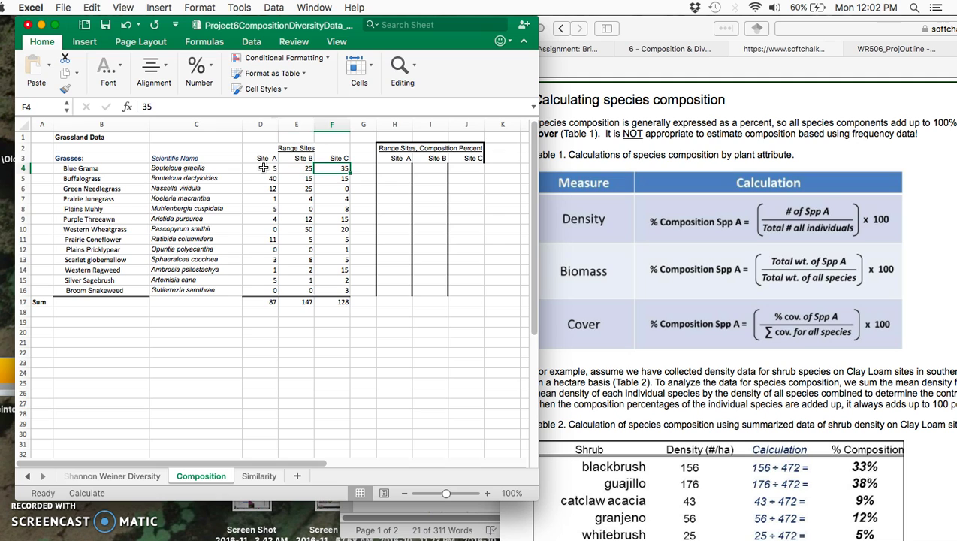
key(Right)
key(Left)
key(Right)
key(Left)
key(Left)
key(Left)
key(Left)
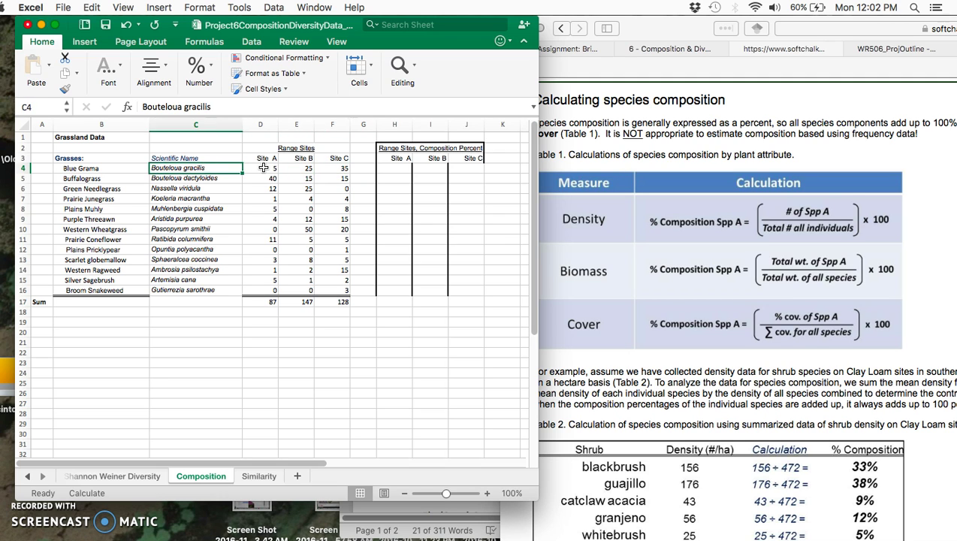
click(392, 167)
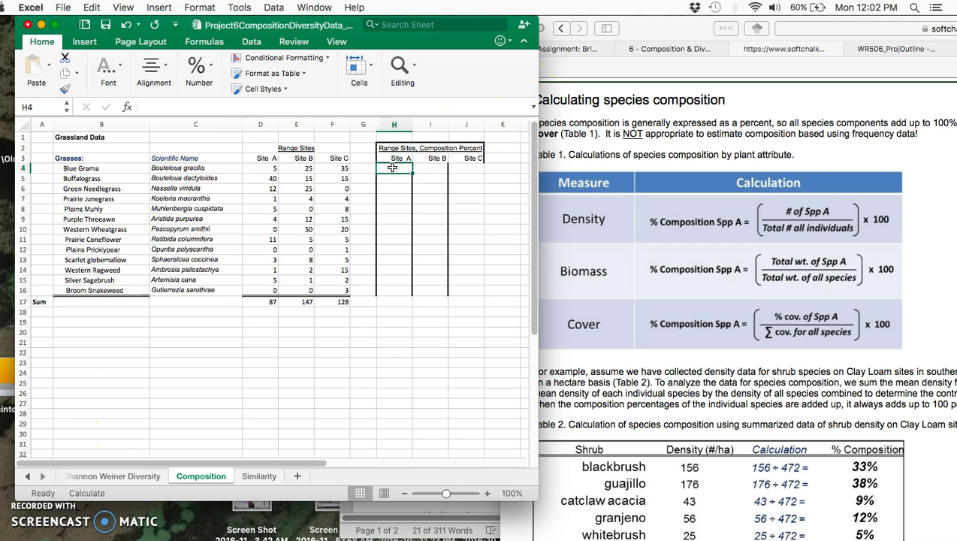
text(=)
click(263, 169)
click(266, 301)
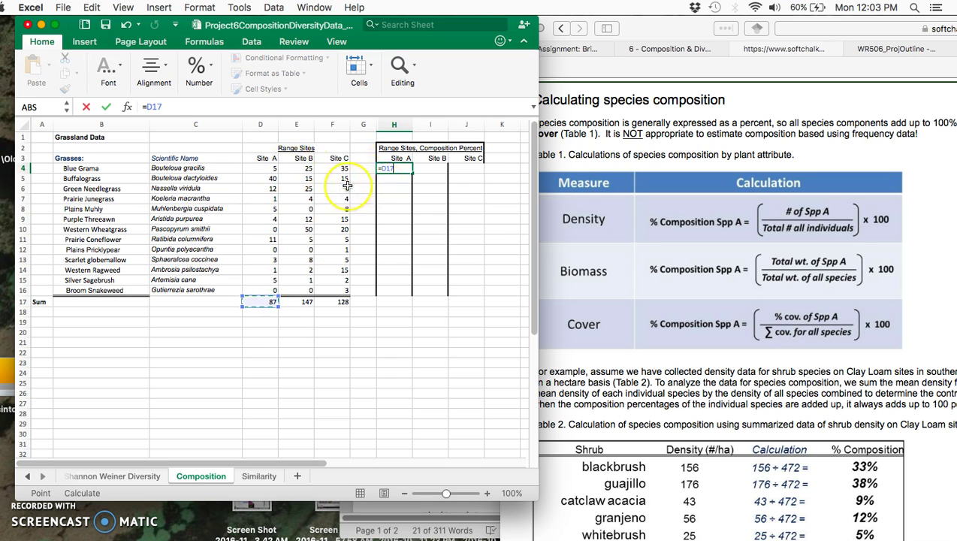
key(Return)
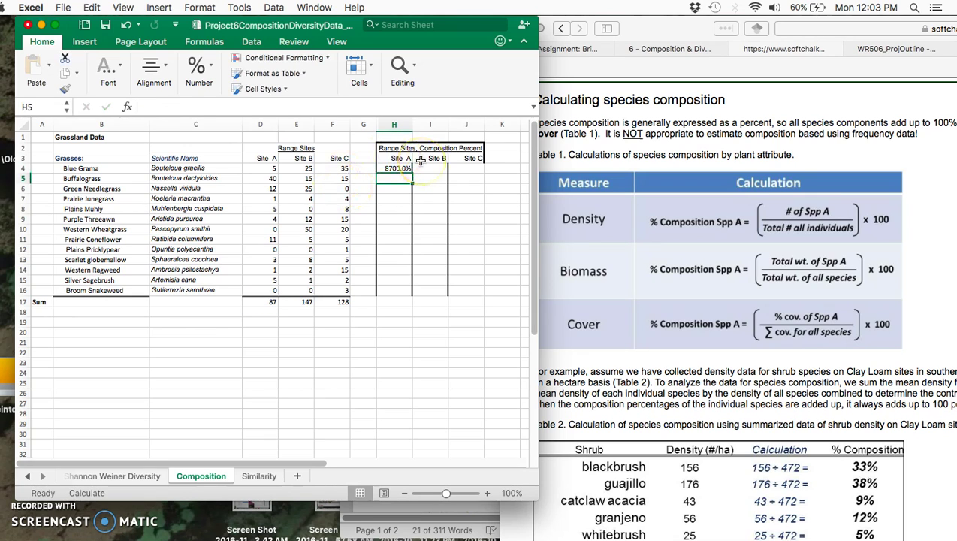
Correct the formula in H4 to =D4/D17 to calculate Blue Grama's composition percent at Site A
click(393, 168)
click(177, 107)
key(BackSpace)
click(270, 169)
click(264, 304)
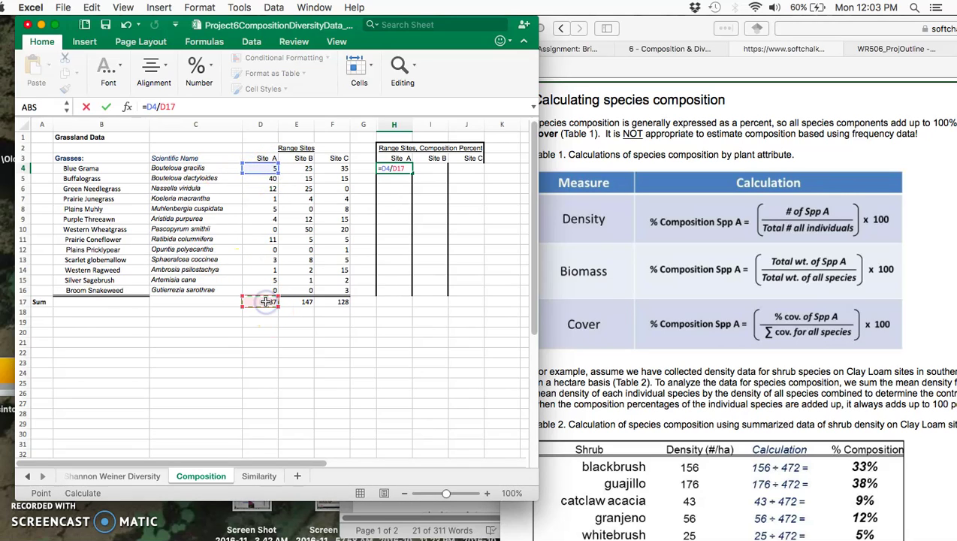
key(Return)
Make the Sum reference absolute in H4 with =D4/$D$17 and fill the formula down through H16
click(397, 167)
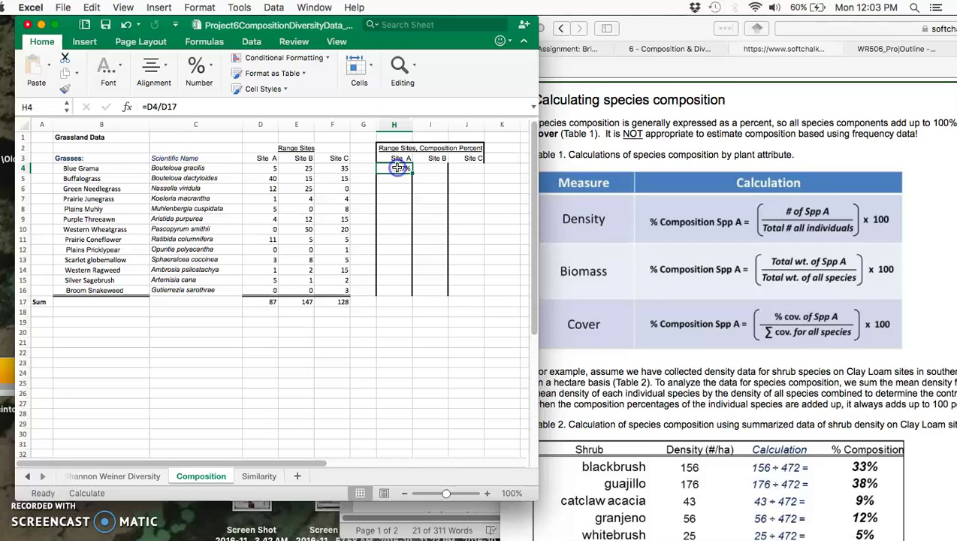
click(162, 107)
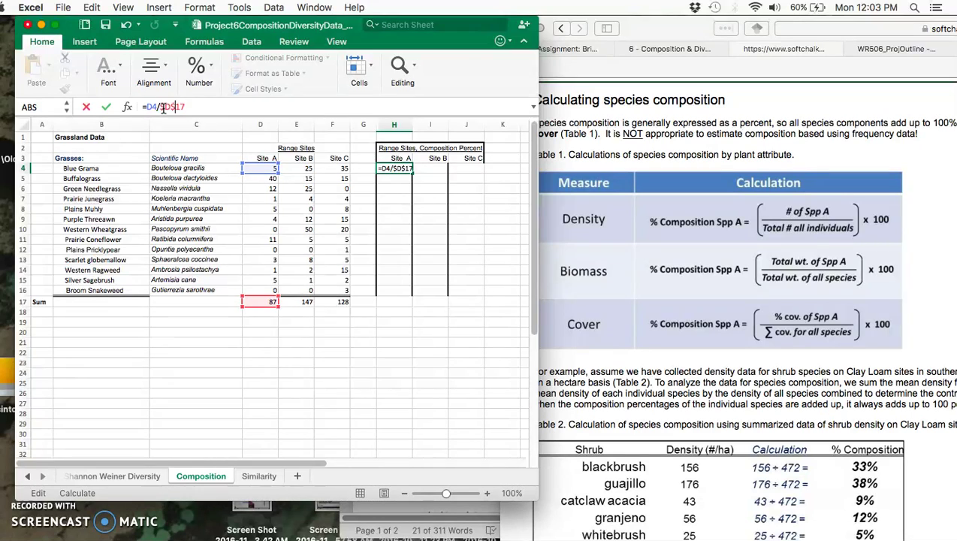
key(Return)
click(403, 168)
drag(412, 172, 406, 296)
Check which cells the filled composition formula for Plains Muhly in H8 references
click(402, 209)
click(174, 106)
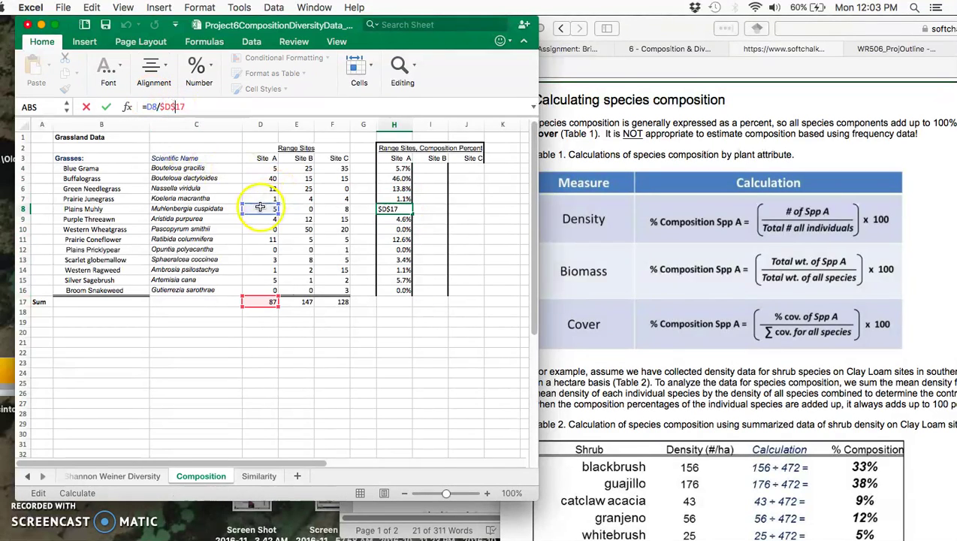
key(Return)
Fill the composition formulas across to Sites B and C, and correct the Site B column with =E4/$E$17 from I4 down through I16
drag(403, 169, 479, 293)
click(438, 167)
click(184, 106)
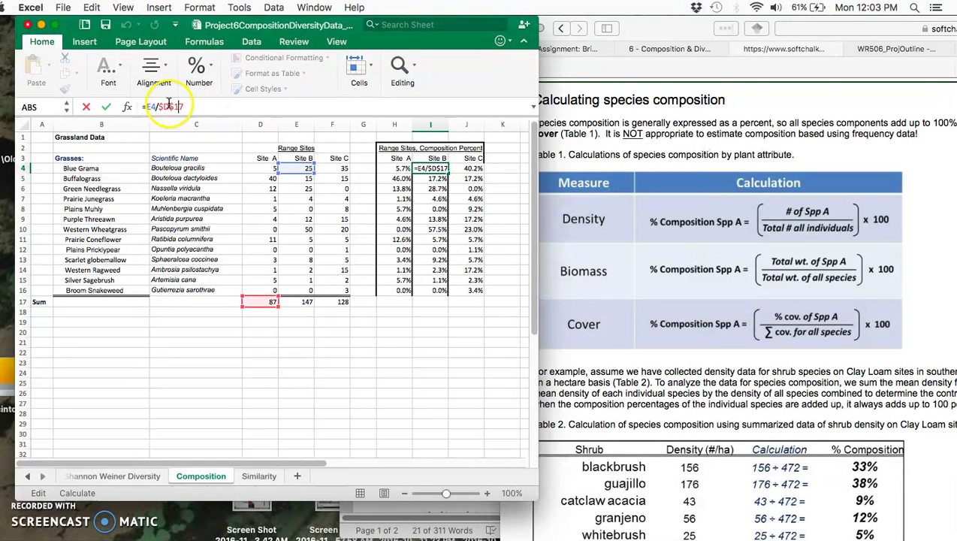
click(170, 107)
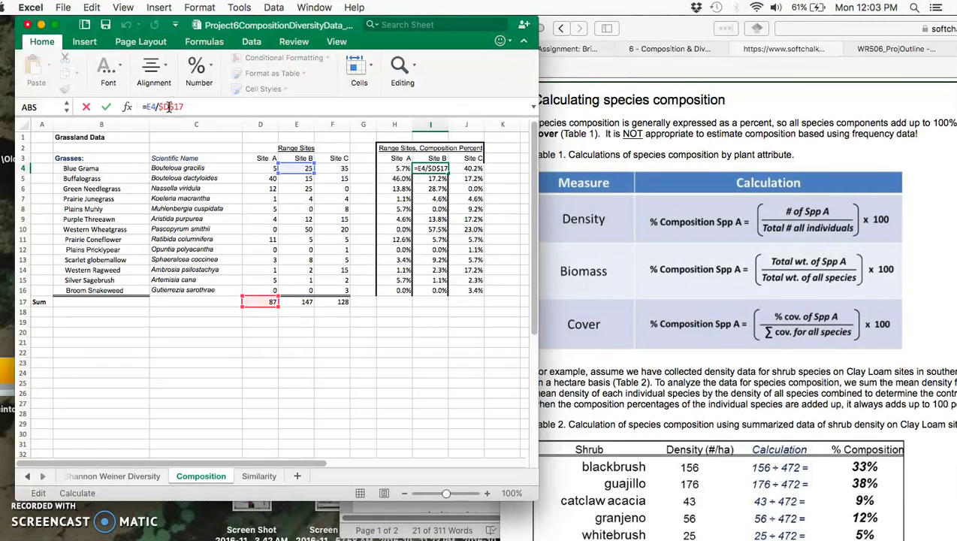
key(BackSpace)
text(E)
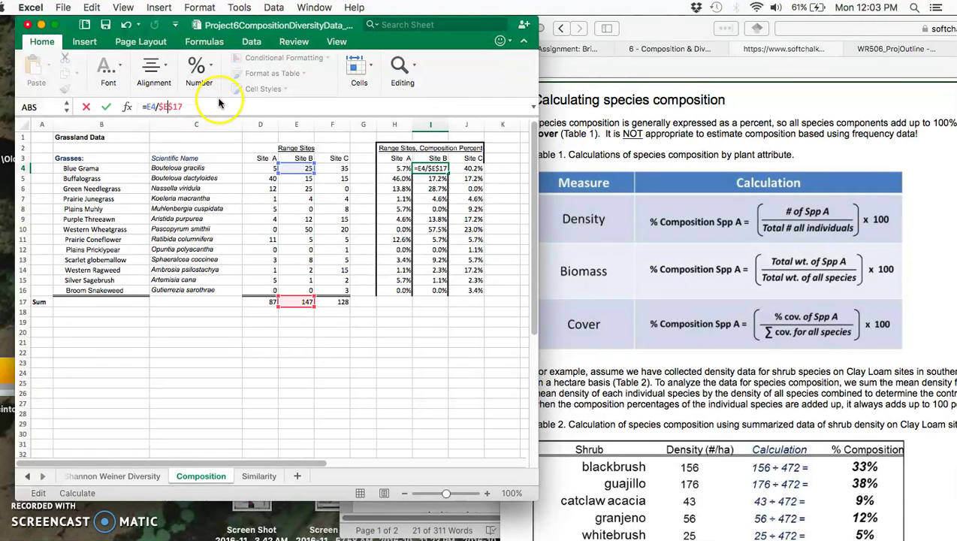
key(Return)
click(448, 170)
drag(448, 171, 446, 298)
Change the Site C composition formula in J4 to =F4/$E$17 and fill it down through J16
click(469, 168)
click(169, 107)
key(BackSpace)
text(E$17)
key(Return)
click(470, 168)
drag(484, 173, 485, 295)
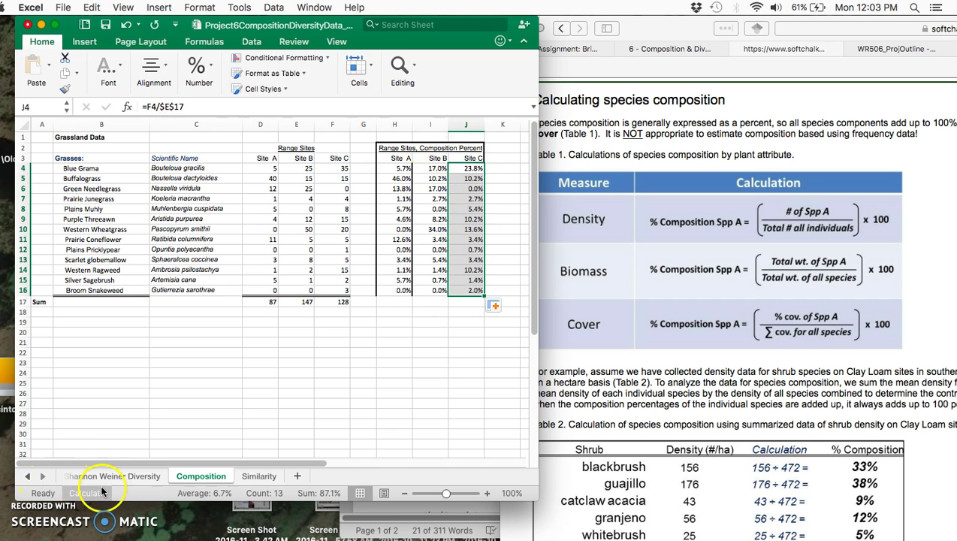
Bring up the Word questions, return to Excel and highlight the Buffalograss composition percentages for the three sites in H5:J5
click(41, 484)
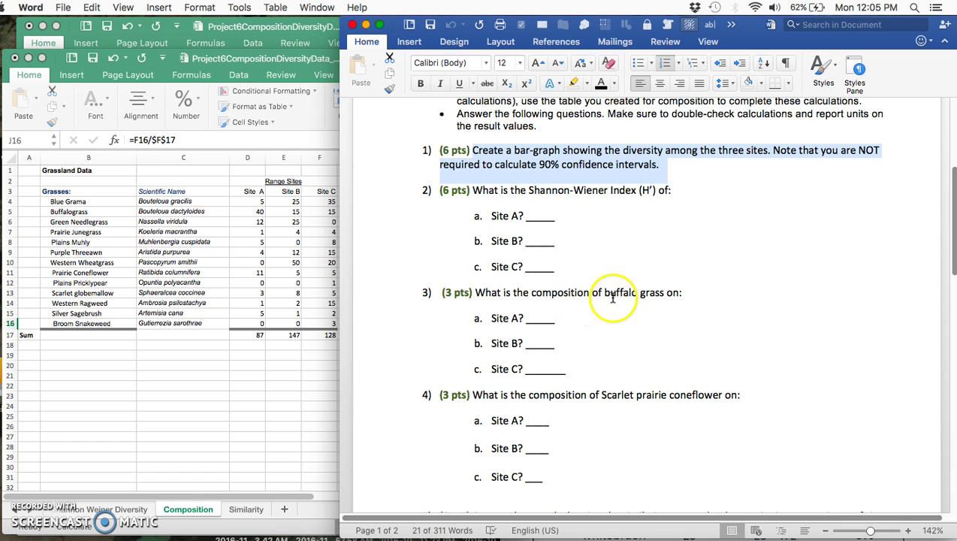
click(199, 393)
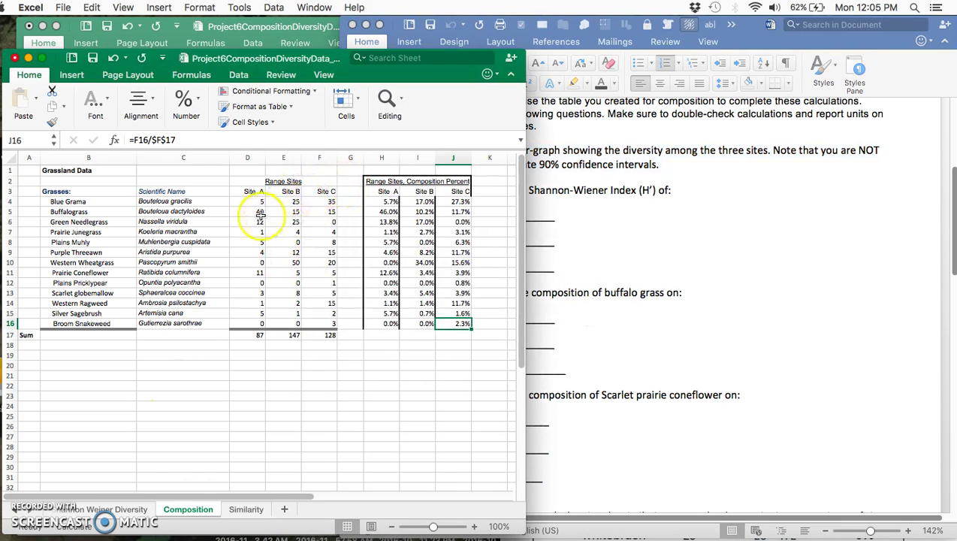
drag(379, 212, 451, 214)
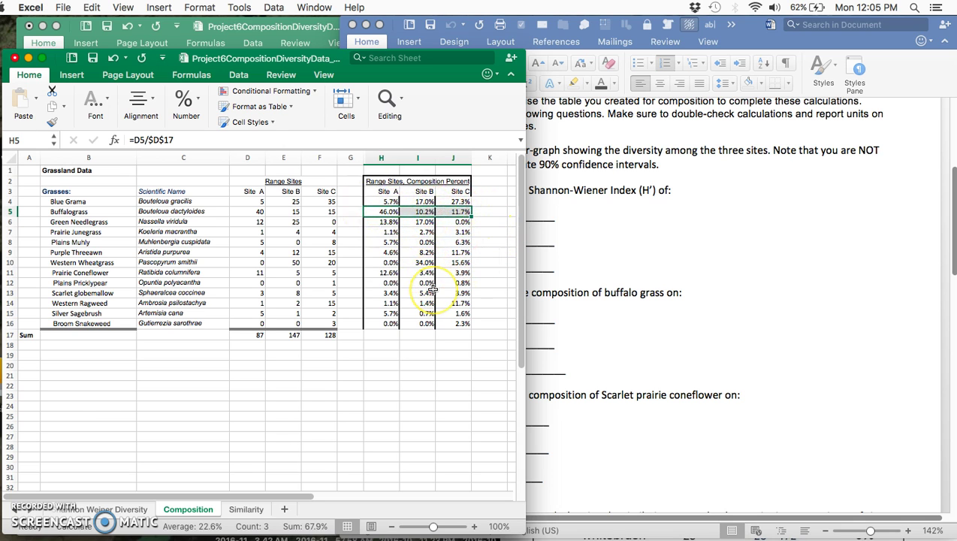
Switch to Word and delete the word "Scarlet" from question 4 about the prairie coneflower composition
key(super+Tab)
scroll(665, 367, down, 4)
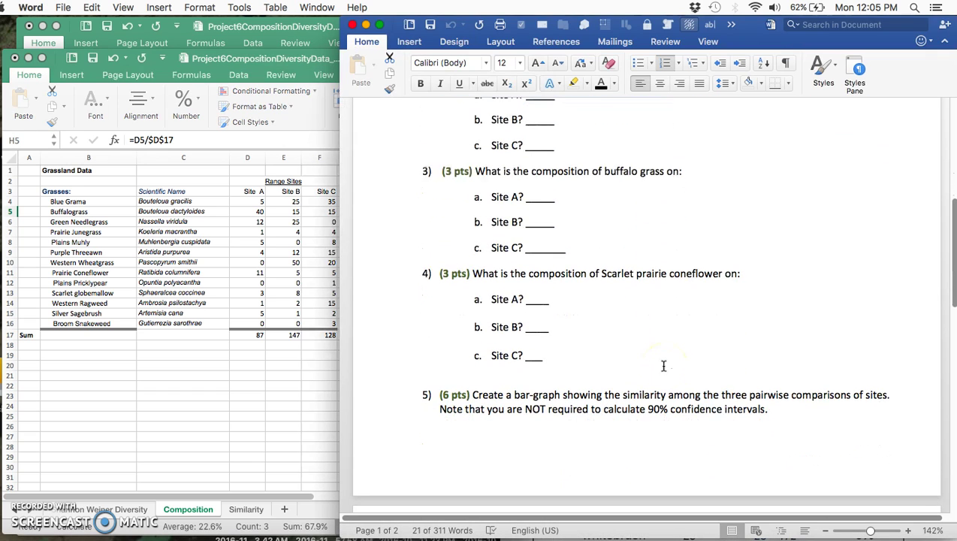
drag(601, 273, 732, 269)
double_click(602, 273)
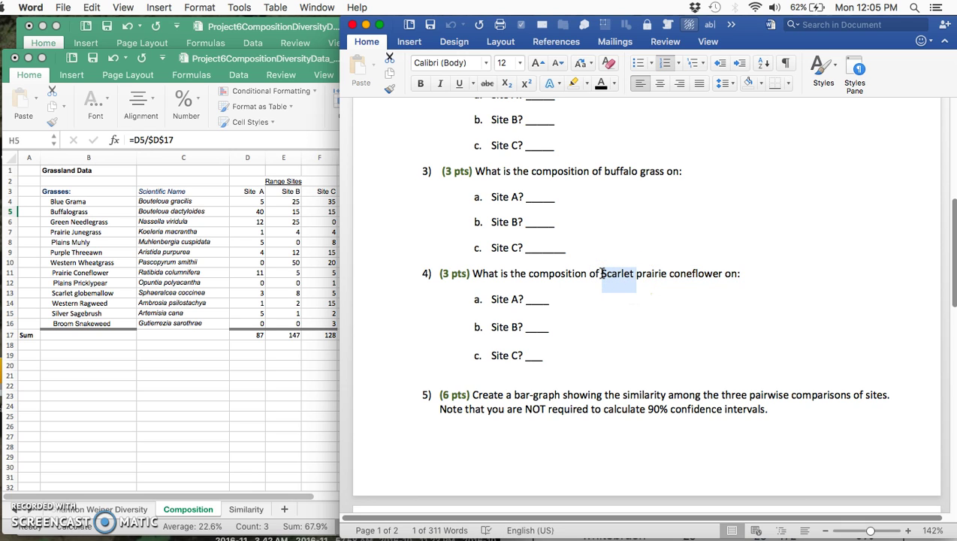
key(BackSpace)
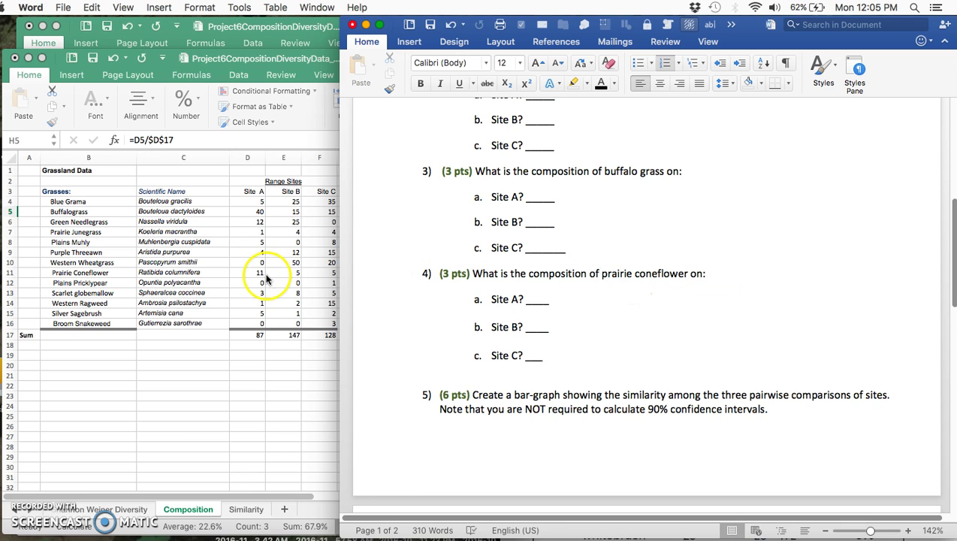
Switch to Excel and highlight the Prairie Coneflower composition percentages for the three sites in H11:J11
click(265, 275)
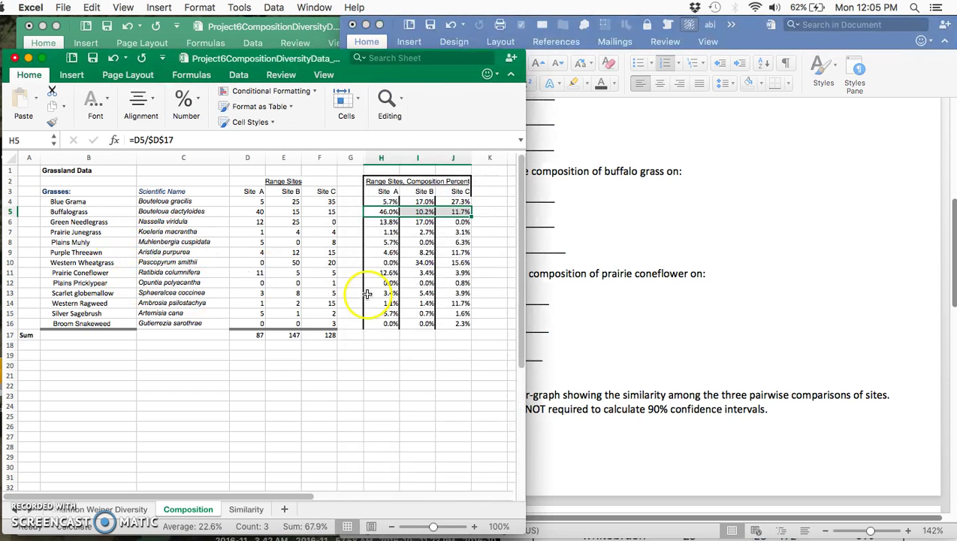
drag(384, 290, 449, 291)
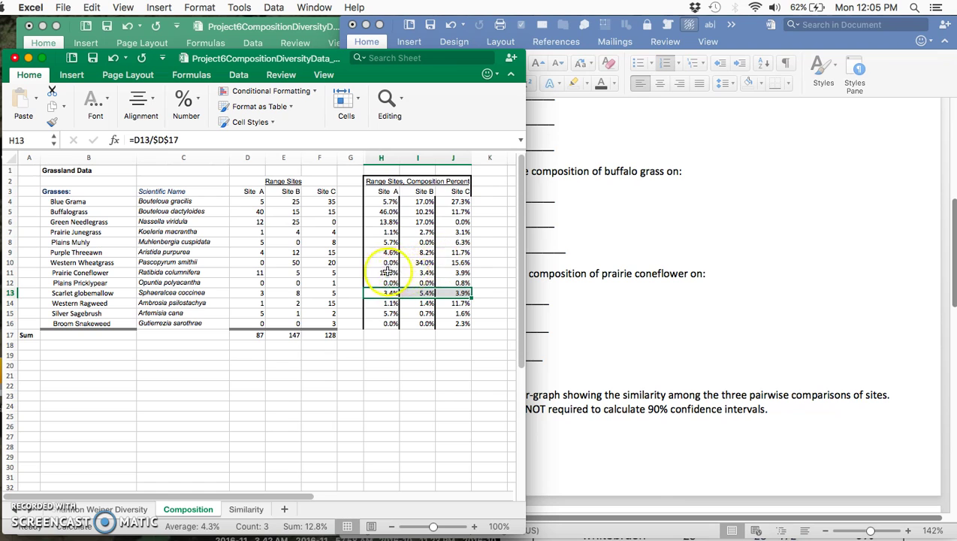
drag(383, 272, 469, 271)
Switch to Word and examine question 6 about the similarity between each pair of sites
click(689, 316)
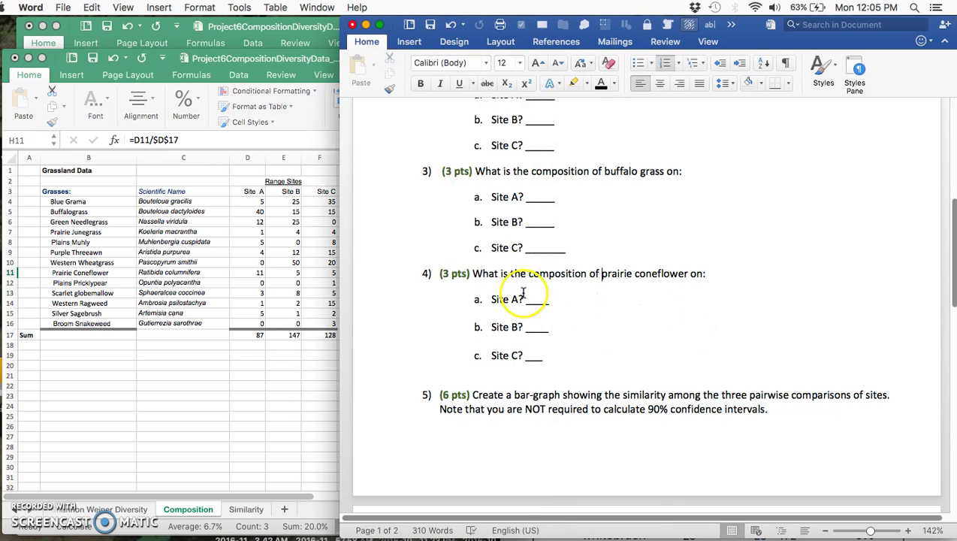
scroll(684, 342, down, 10)
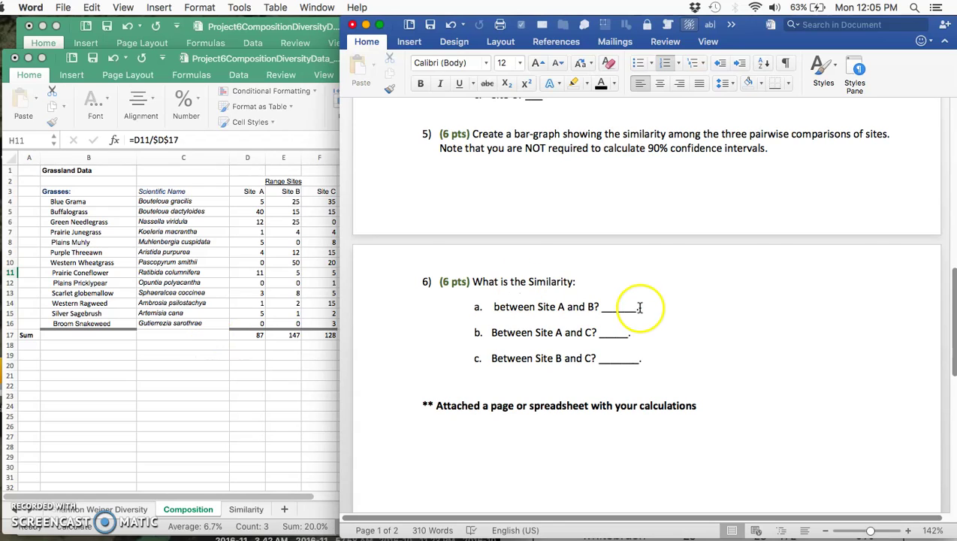
drag(634, 308, 476, 307)
drag(640, 360, 470, 308)
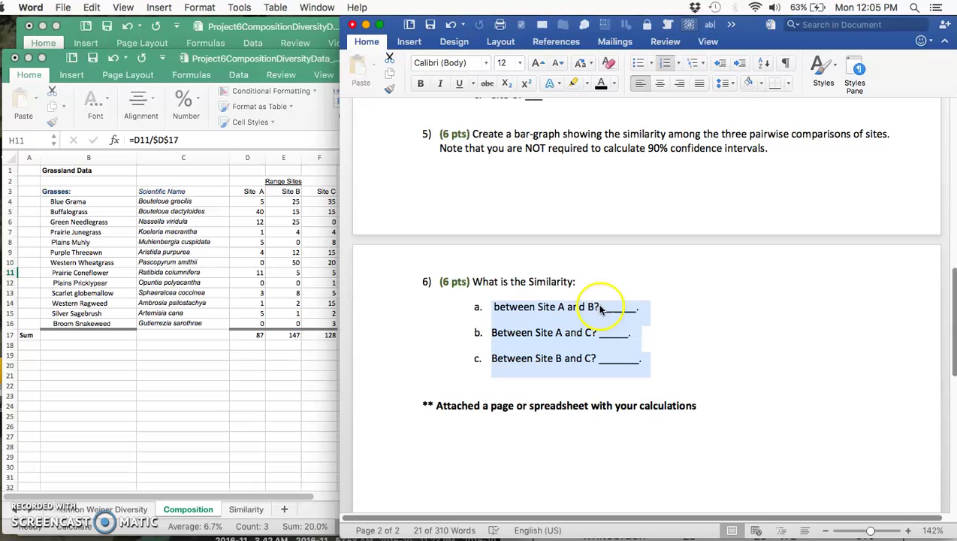
Open the Similarity sheet in Excel and bring up the similarity coefficient section of the lesson in Safari
click(221, 392)
click(246, 509)
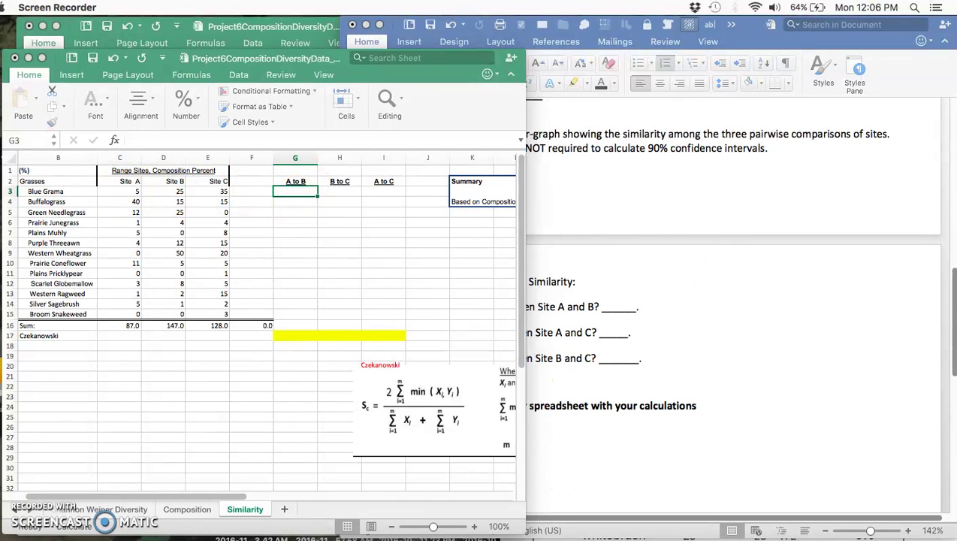
key(super+Tab)
scroll(903, 361, down, 15)
scroll(903, 360, down, 10)
scroll(904, 361, down, 10)
scroll(897, 353, down, 10)
Widen the Excel window to show the whole Similarity sheet and shift the Czekanowski formula picture slightly to the right
click(438, 422)
drag(501, 366, 737, 335)
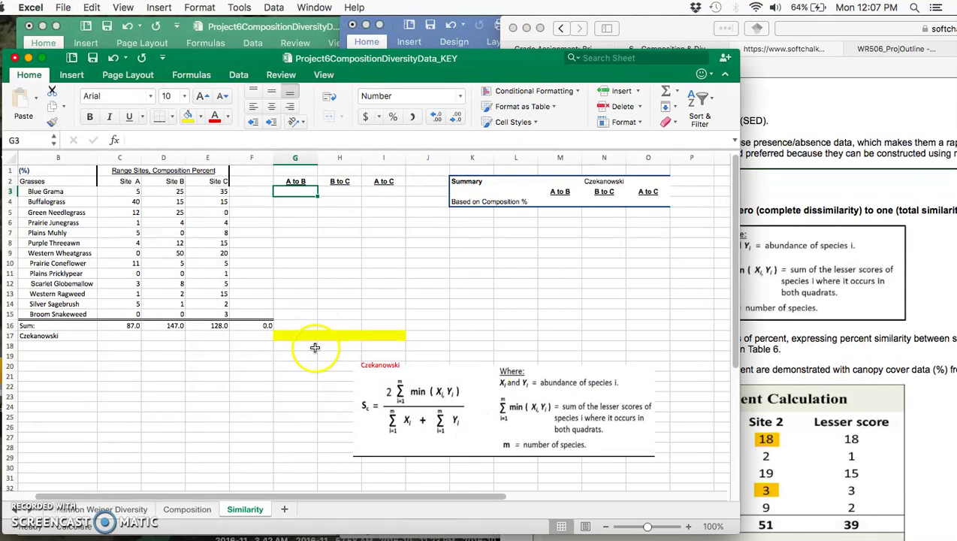
click(511, 398)
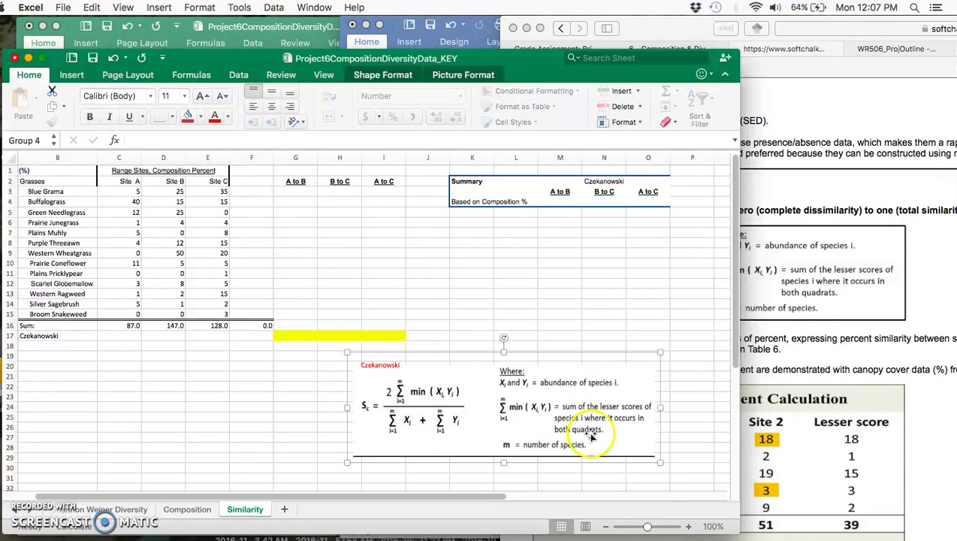
click(518, 411)
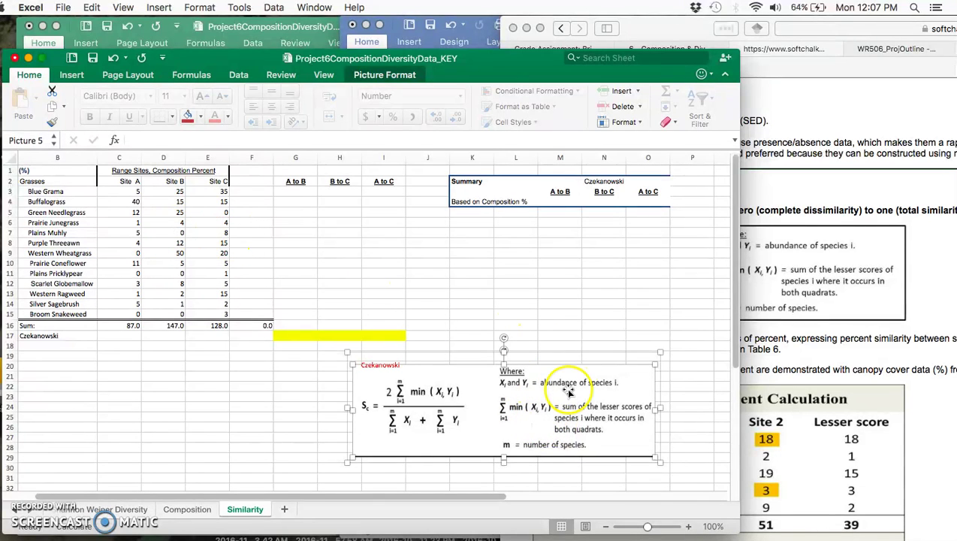
drag(519, 387, 533, 387)
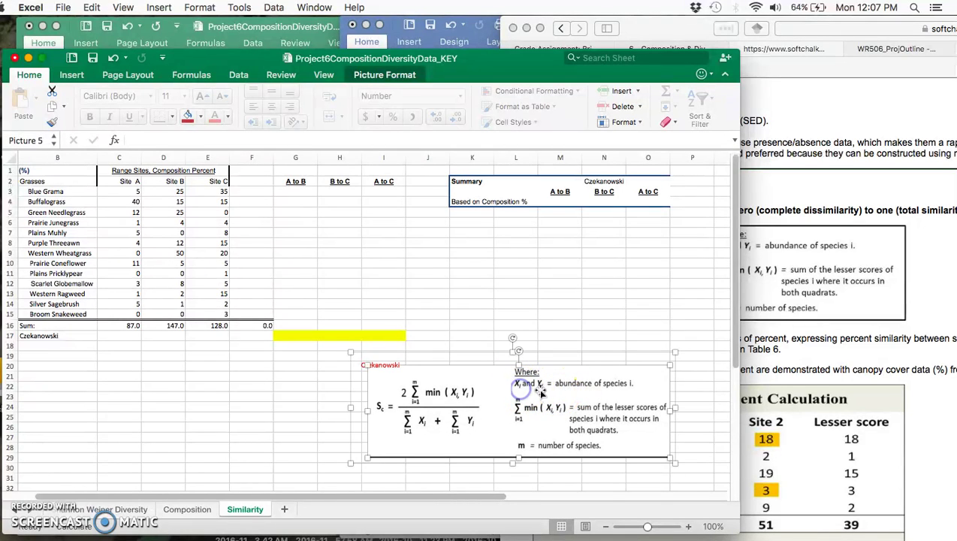
Compare Blue Grama's Site A and Site B values for the A to B similarity column
click(77, 191)
click(299, 191)
click(332, 191)
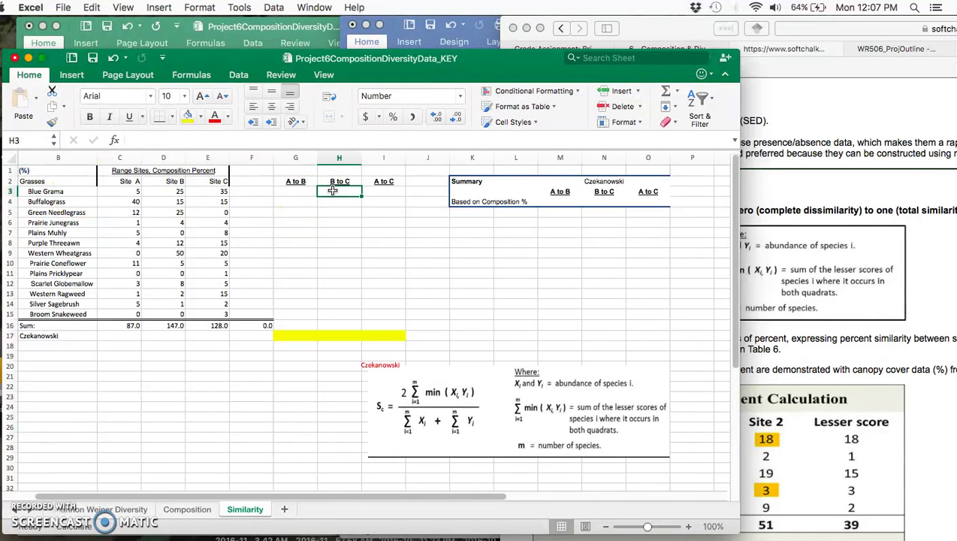
key(Left)
click(294, 191)
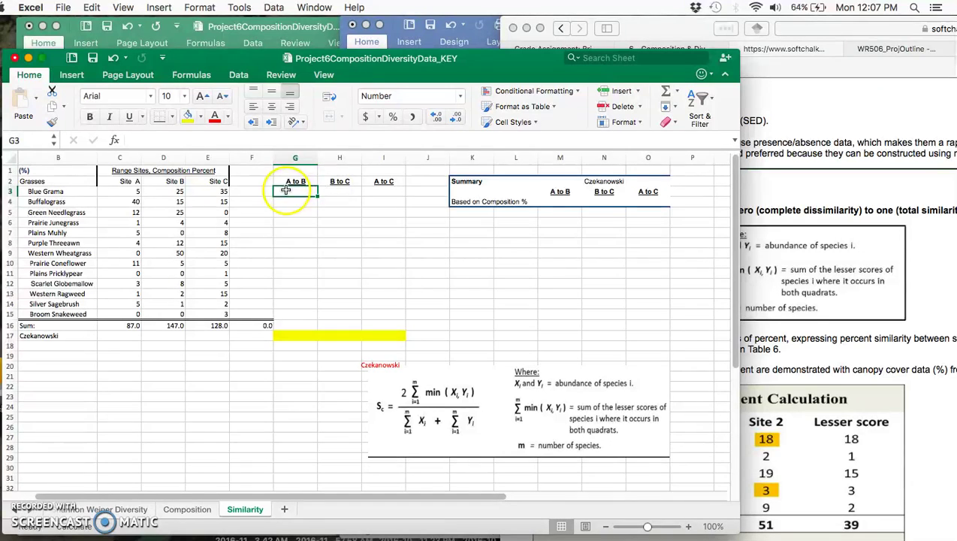
click(125, 191)
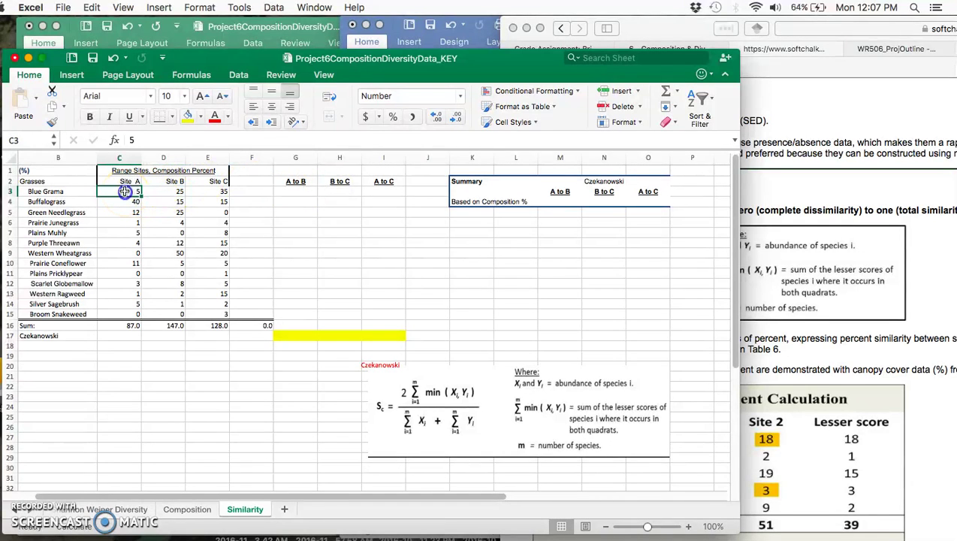
click(179, 192)
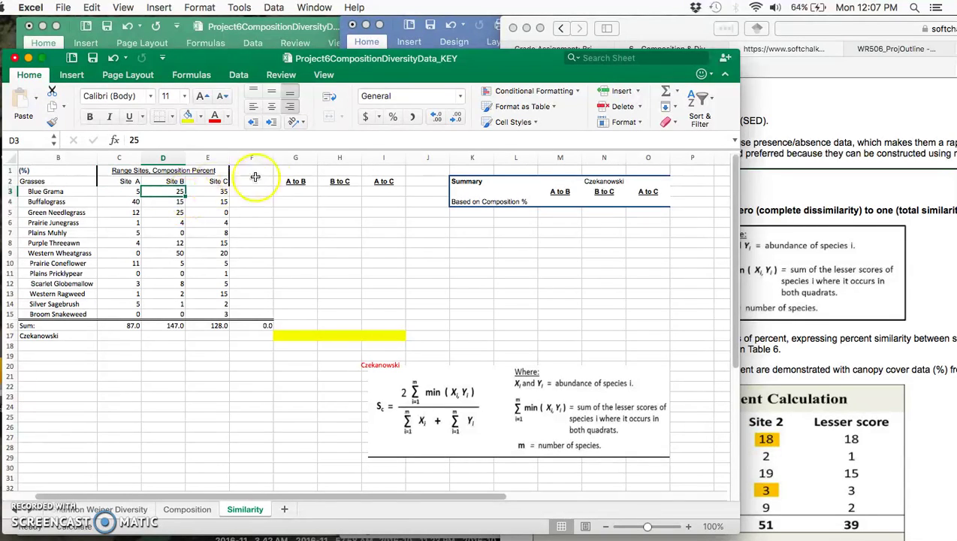
click(296, 191)
Compare Blue Grama's values for the B to C and A to C site pairs
click(342, 190)
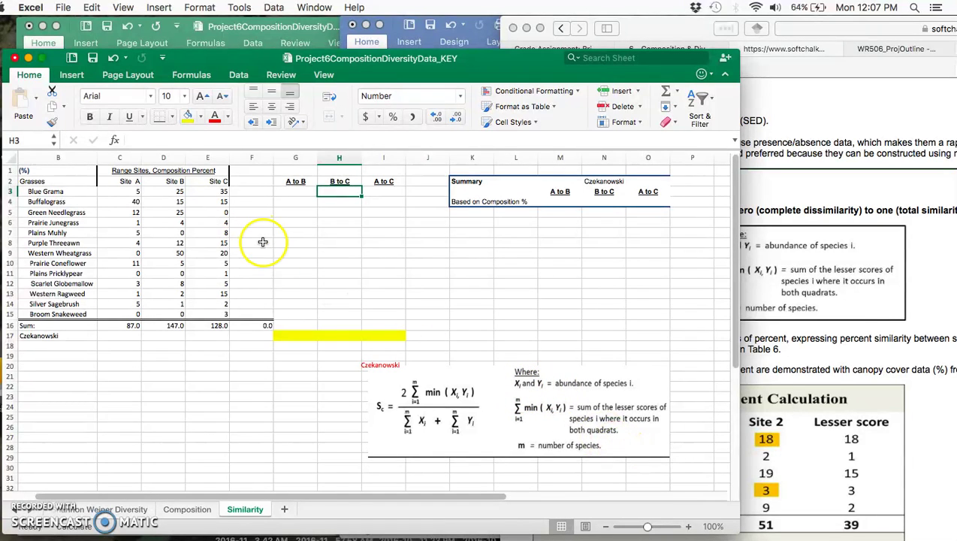
click(170, 191)
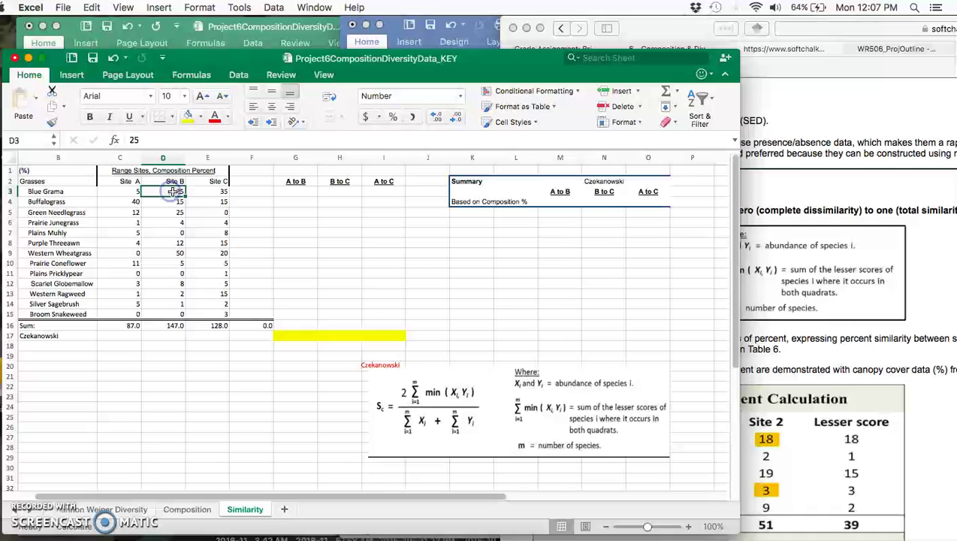
click(217, 192)
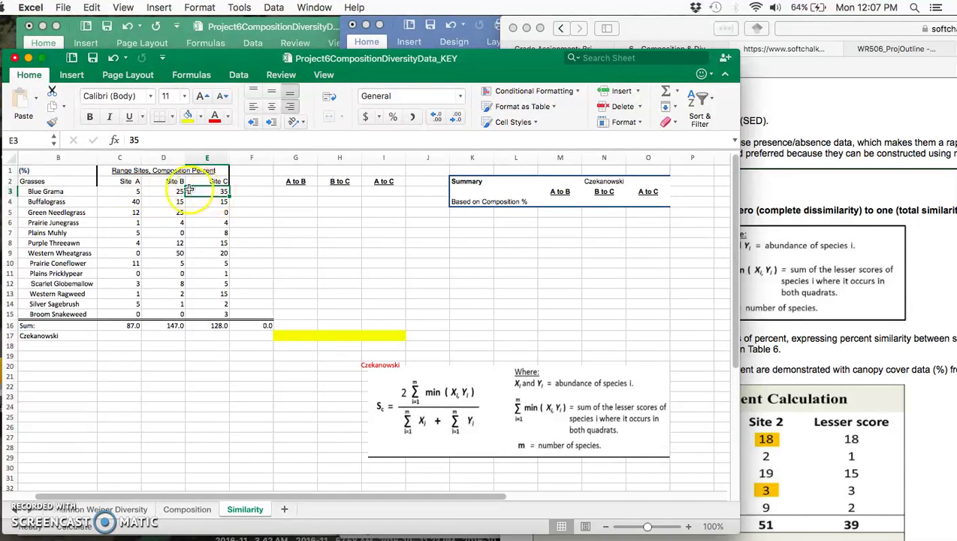
click(129, 191)
click(138, 193)
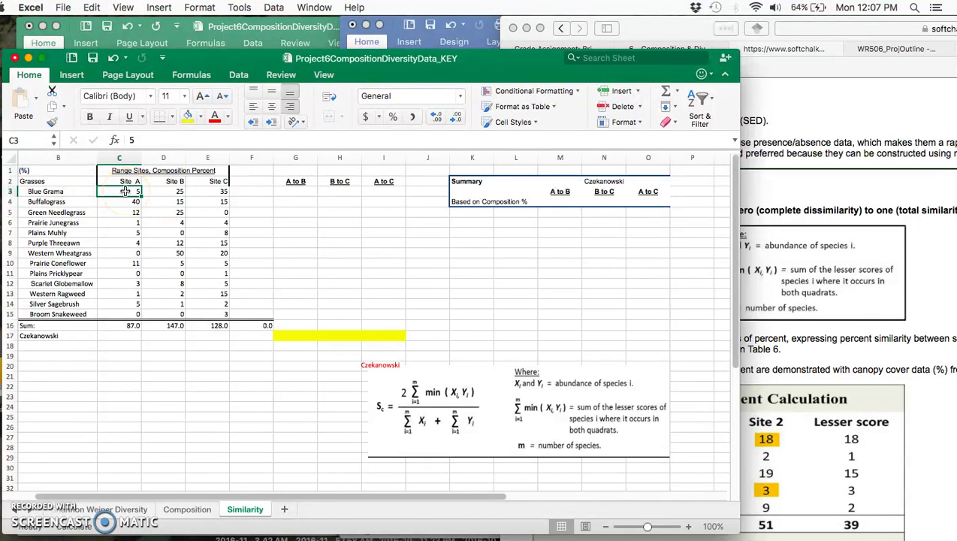
Review the Site A values species by species and examine the minimum term in the Czekanowski formula
click(295, 192)
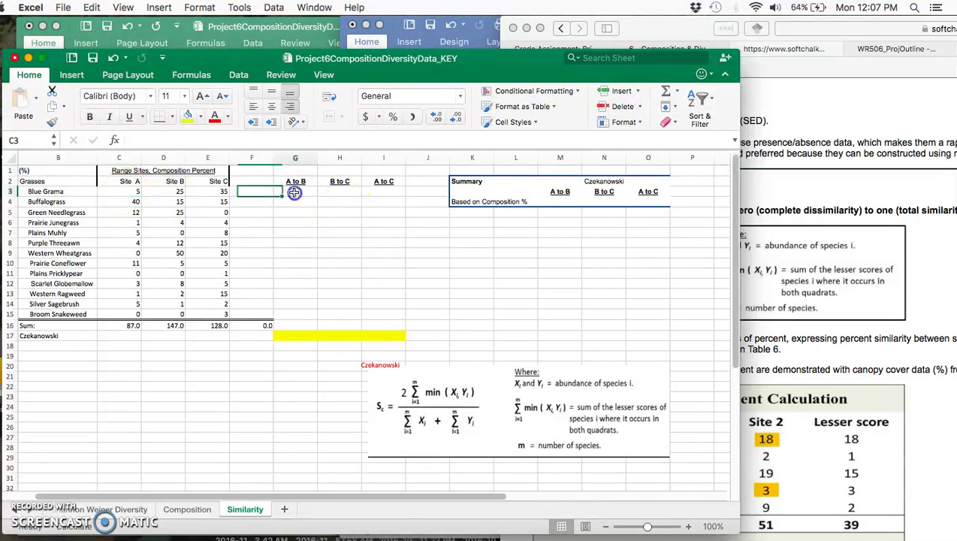
click(127, 194)
key(Down)
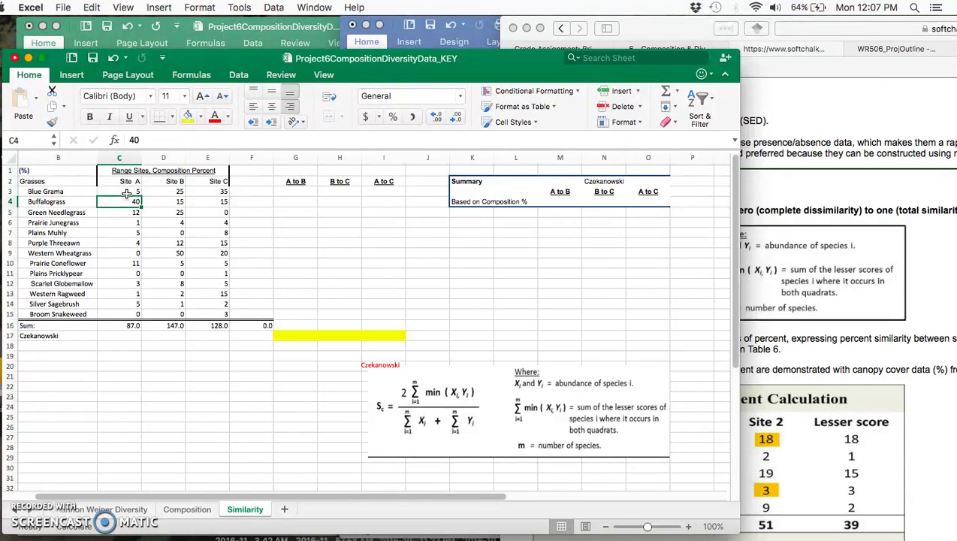
key(Down)
key(Down)
key(Down)
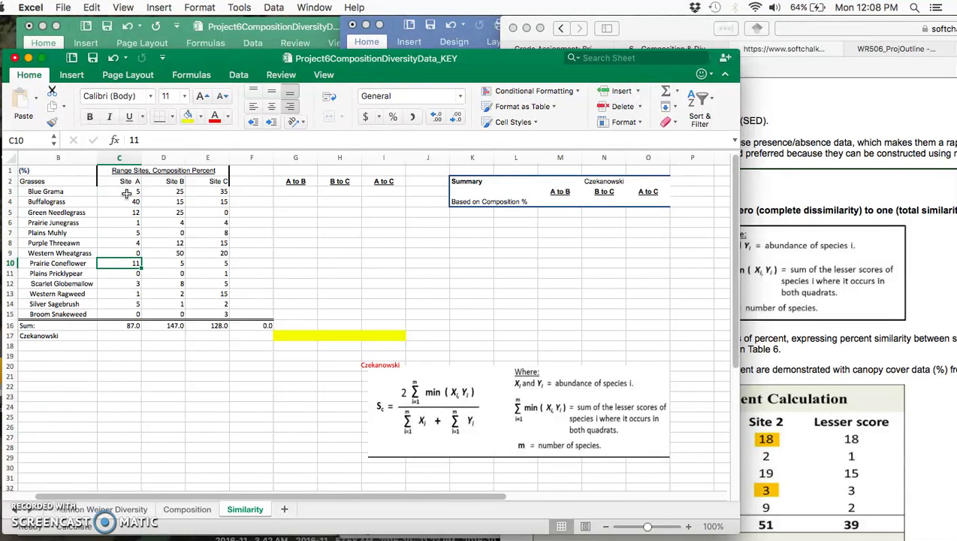
click(436, 408)
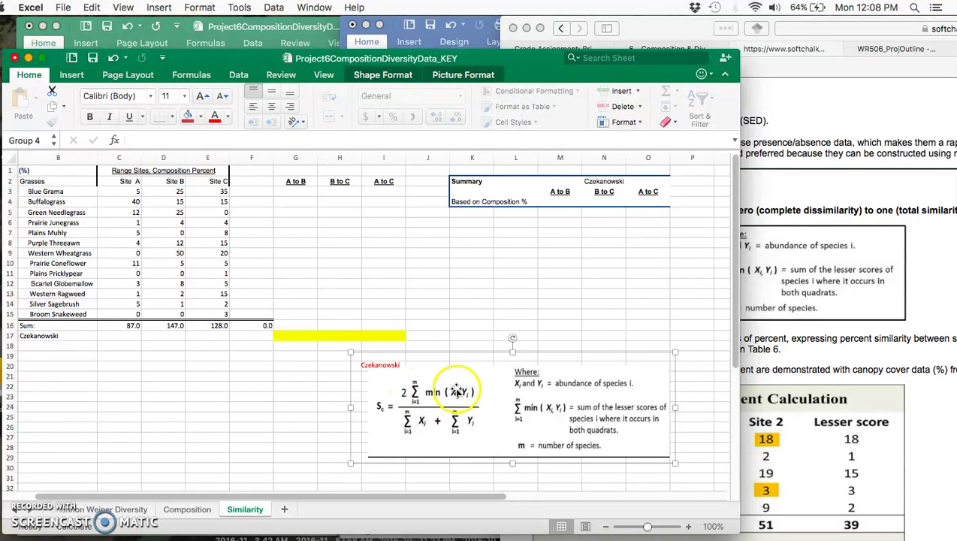
Enter =MIN(C3:D3) for Blue Grama in the A to B column and fill it down through Broom Snakeweed
click(295, 192)
text(=MIN)
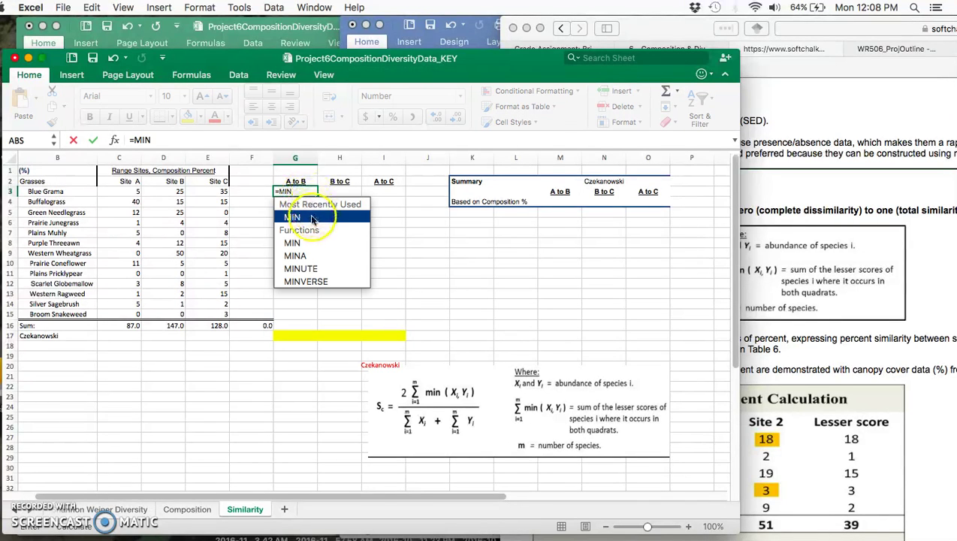
double_click(312, 219)
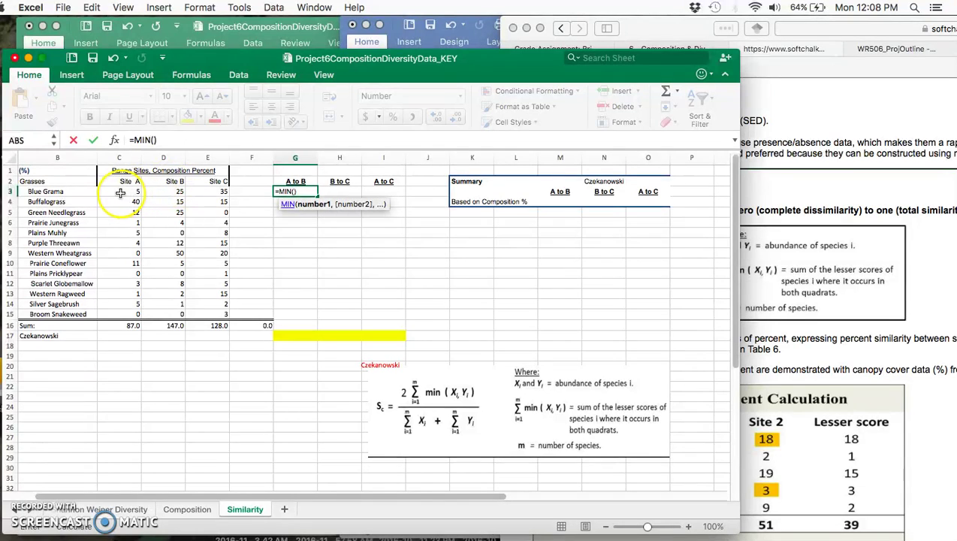
drag(119, 193, 170, 193)
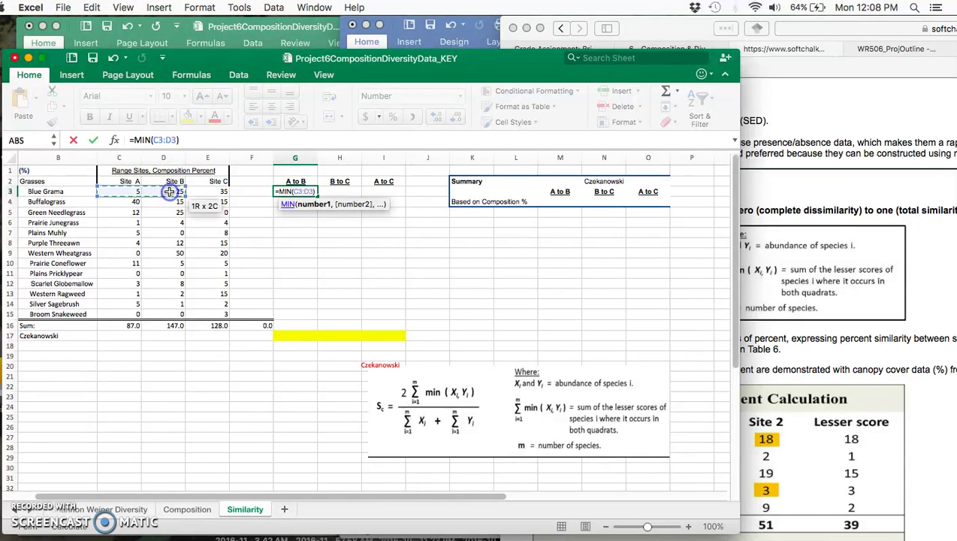
key(Return)
click(310, 191)
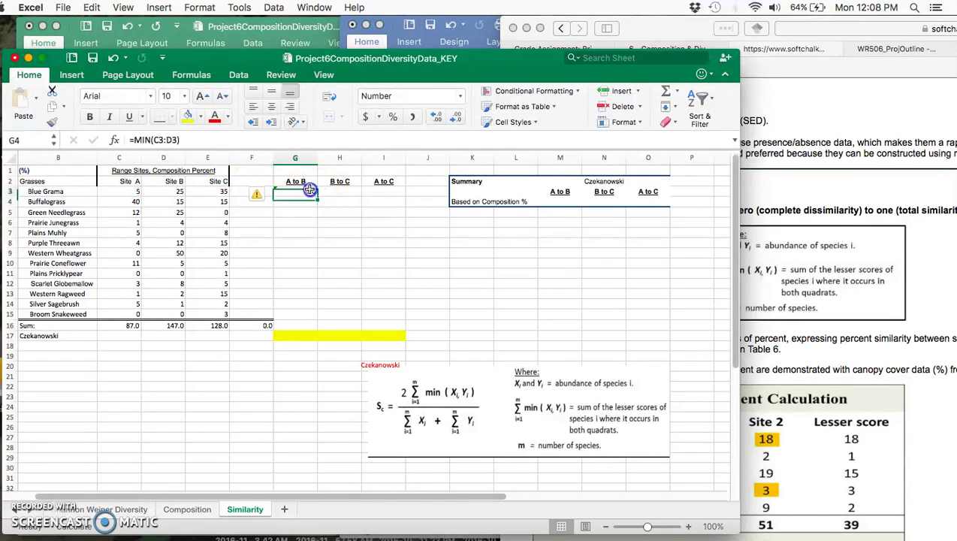
drag(317, 195, 317, 315)
Sum the A to B minimum values, Blue Grama through Broom Snakeweed (G3:G15), in the Sum row
key(Down)
key(Down)
key(Down)
key(Down)
key(Down)
key(Down)
key(Down)
key(Down)
key(Down)
key(Down)
key(Down)
key(Down)
key(Down)
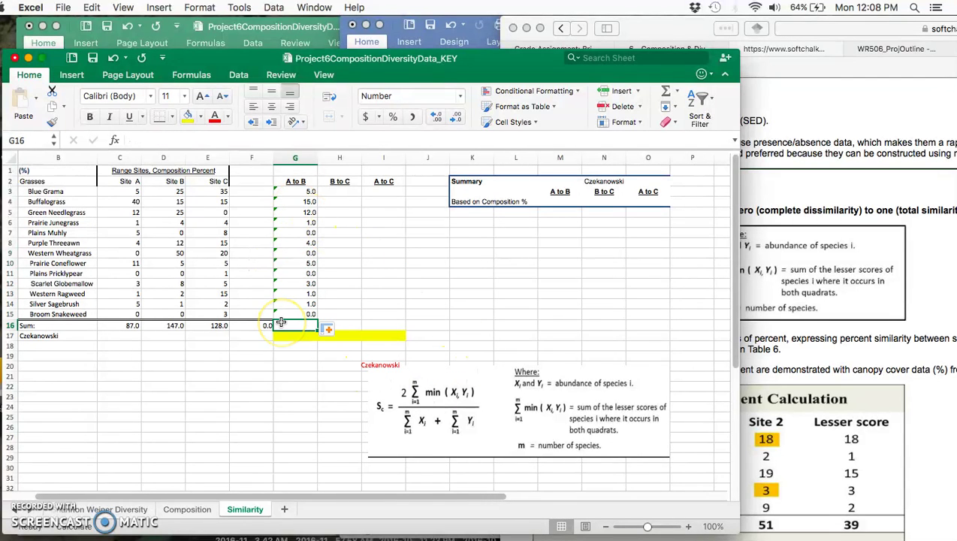
text(=sum)
double_click(303, 357)
key(Return)
click(576, 230)
drag(295, 191, 307, 314)
key(Return)
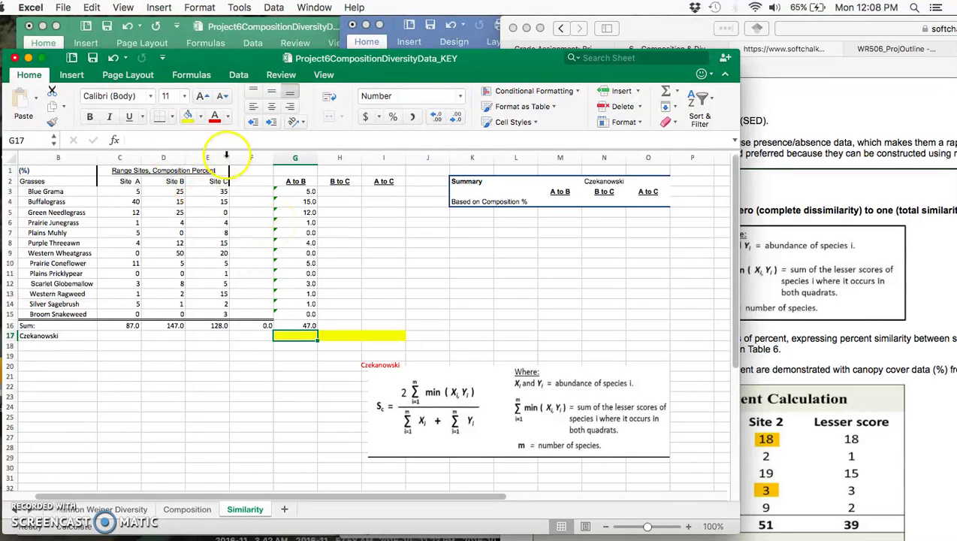
Examine the denominator terms of the Czekanowski formula against the Site A and Site B species values
click(422, 427)
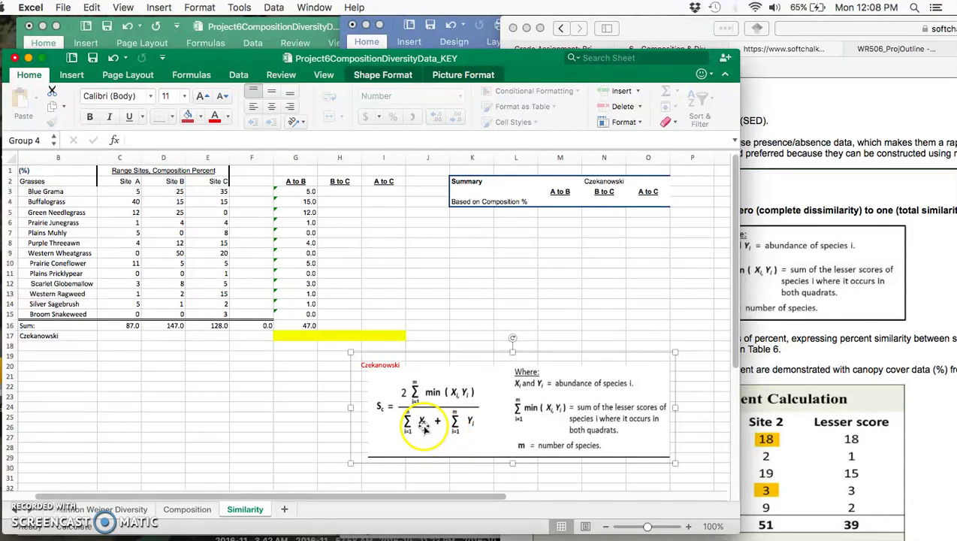
click(133, 190)
drag(133, 190, 133, 314)
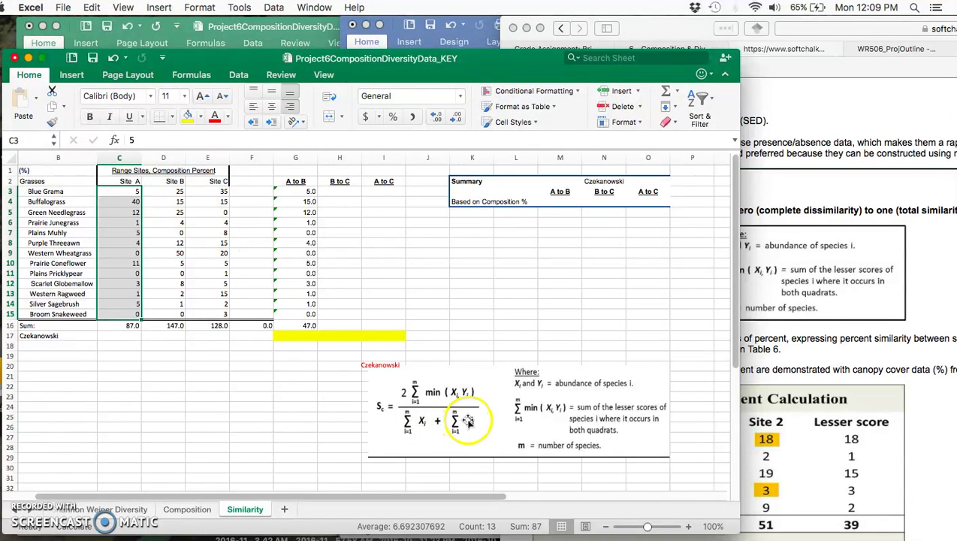
drag(171, 192, 173, 316)
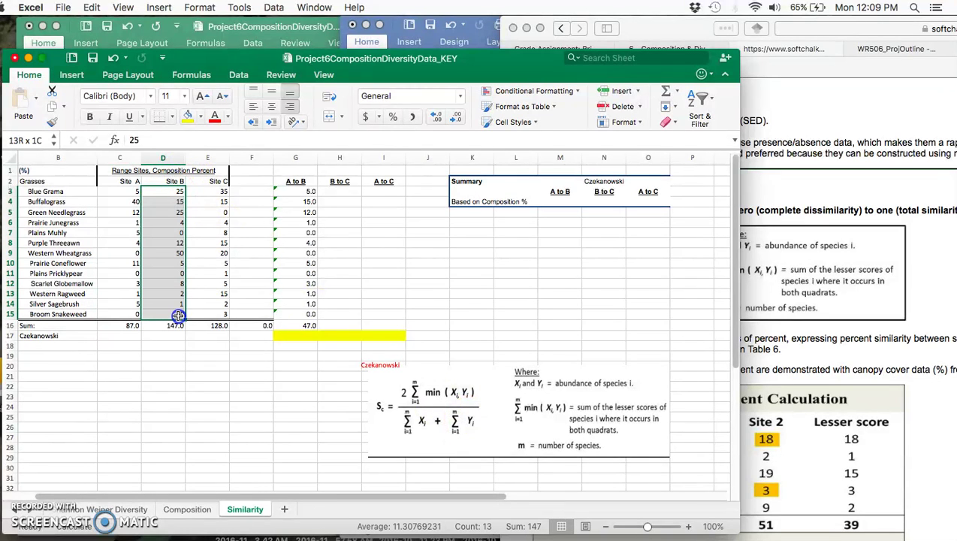
Enter =(2*G16)/C16+D16 as the A to B formula in the Czekanowski row
click(307, 335)
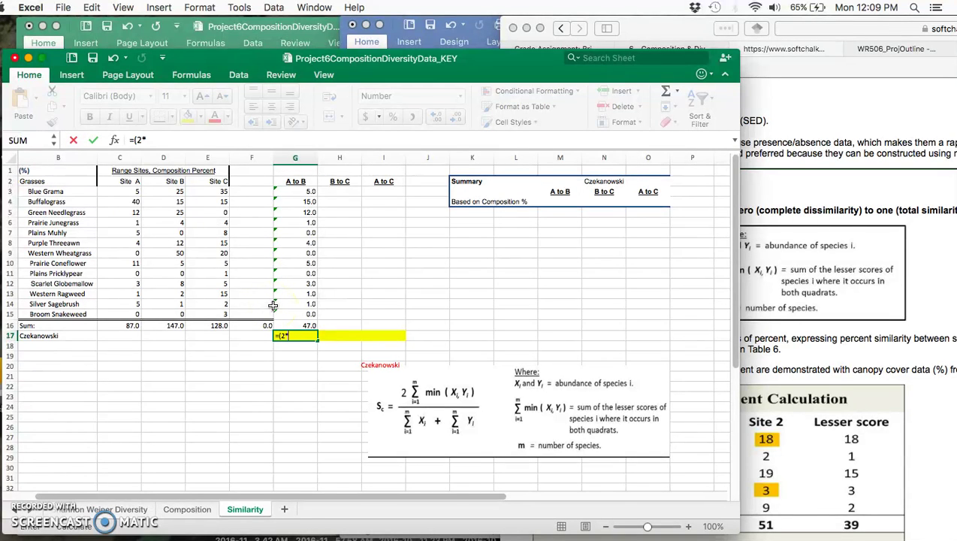
click(301, 325)
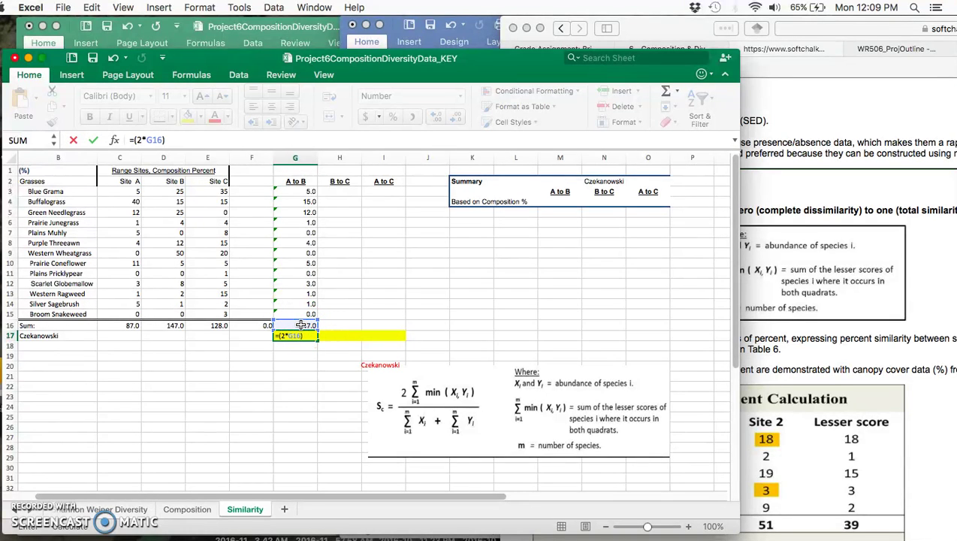
text()/)
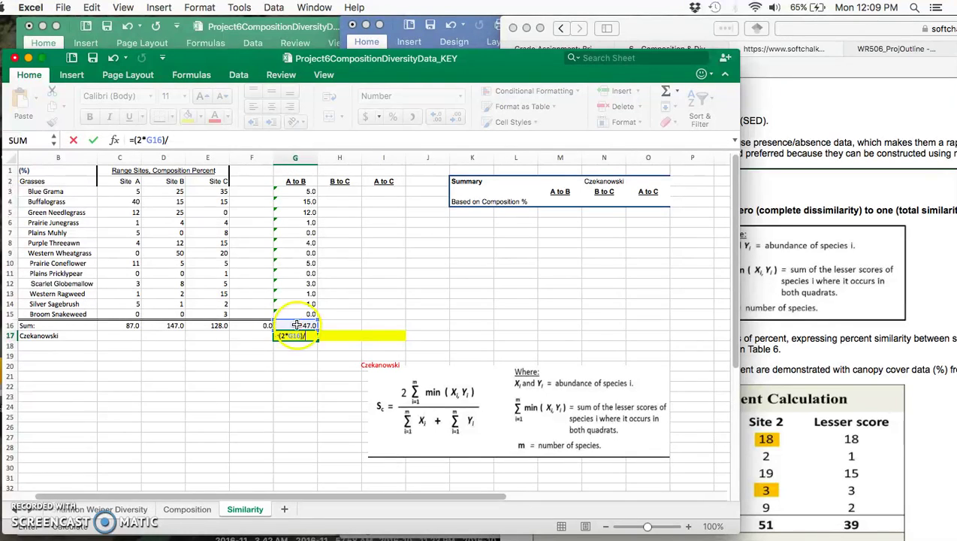
click(125, 324)
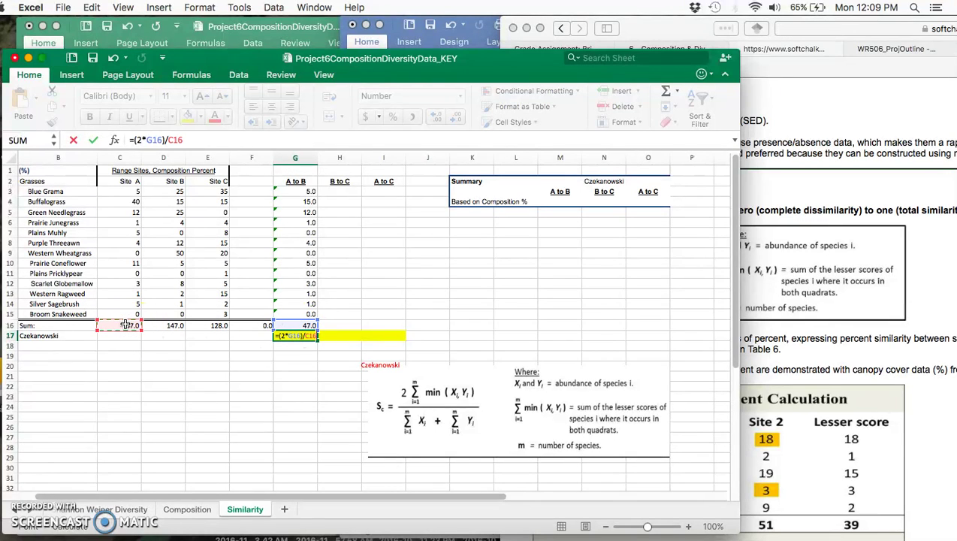
text(+)
click(168, 325)
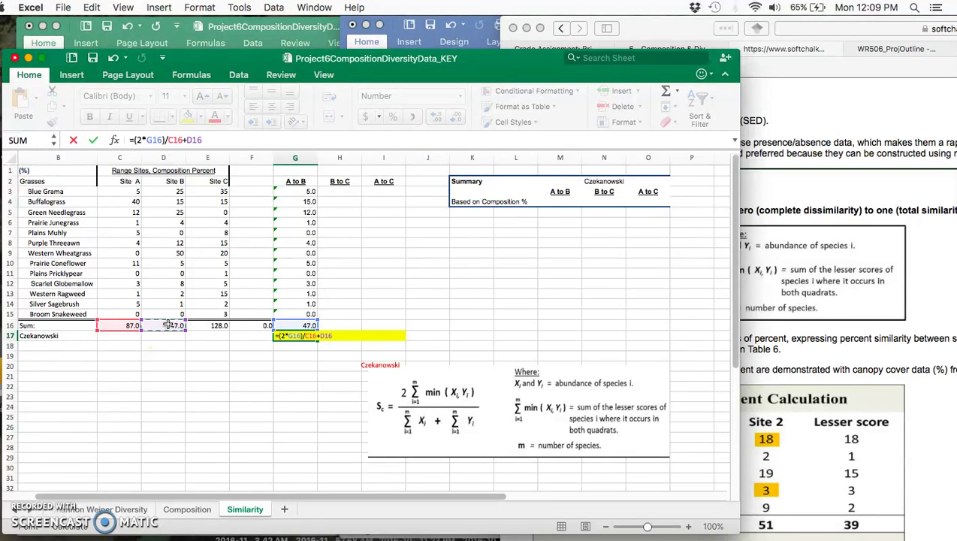
key(Return)
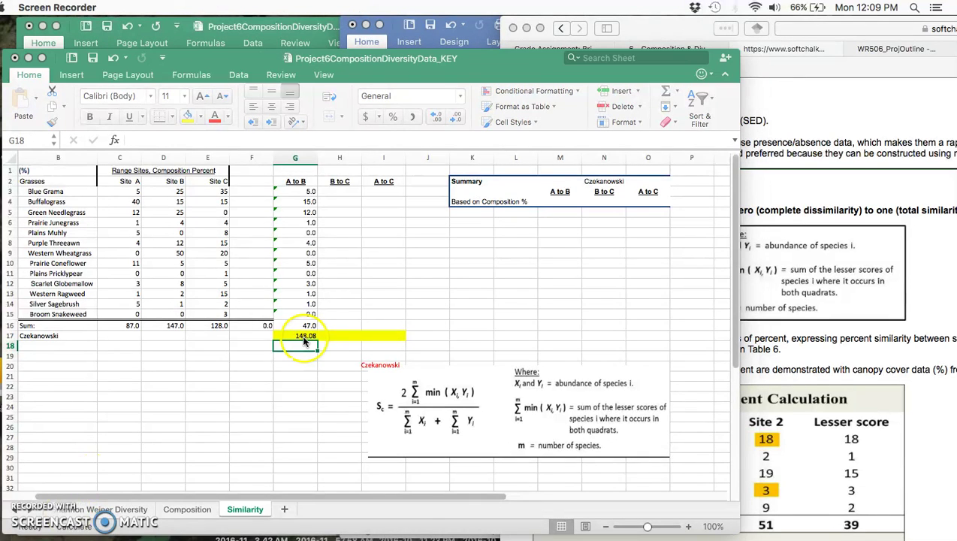
Enclose the denominator in parentheses so the A to B Czekanowski formula reads =(2*G16)/(C16+D16)
click(304, 342)
click(304, 336)
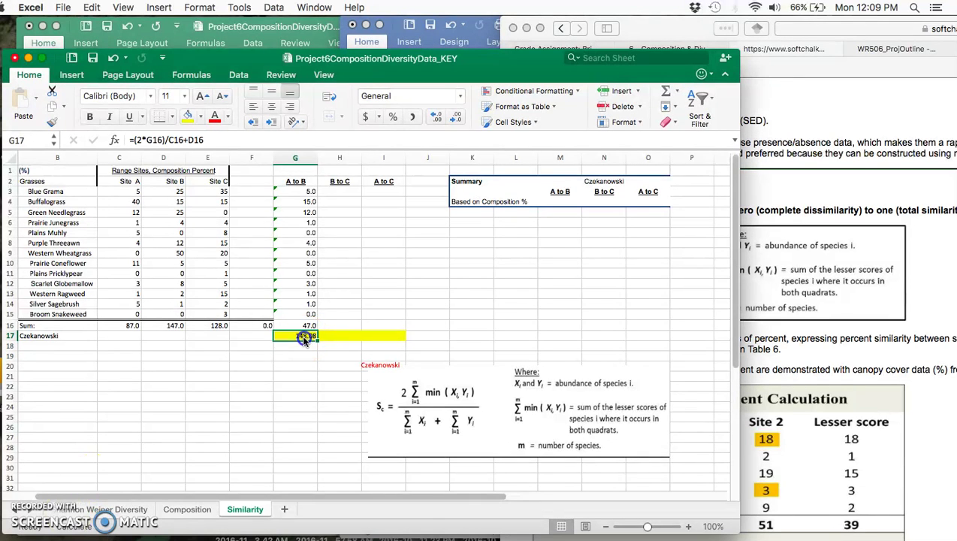
click(170, 141)
text(()
key(Right)
key(Right)
key(Right)
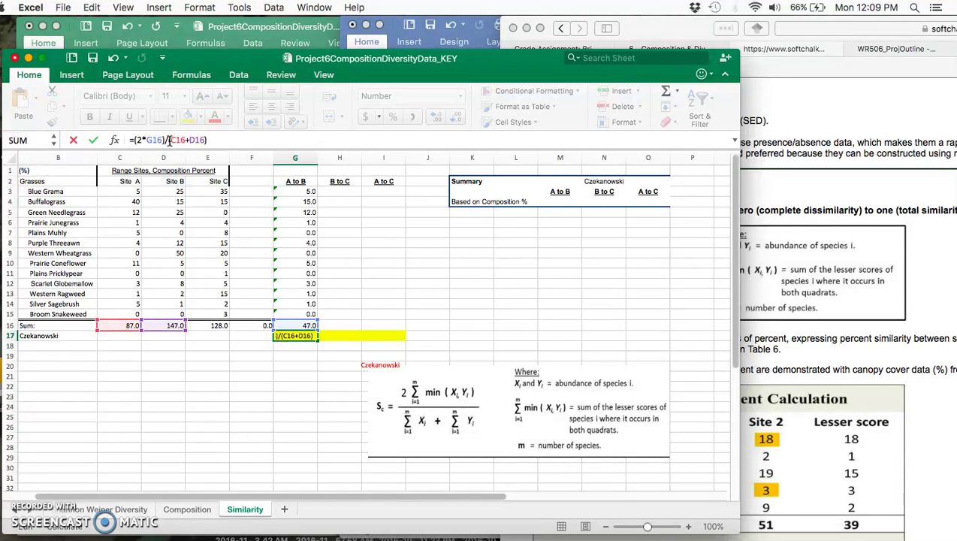
key(Return)
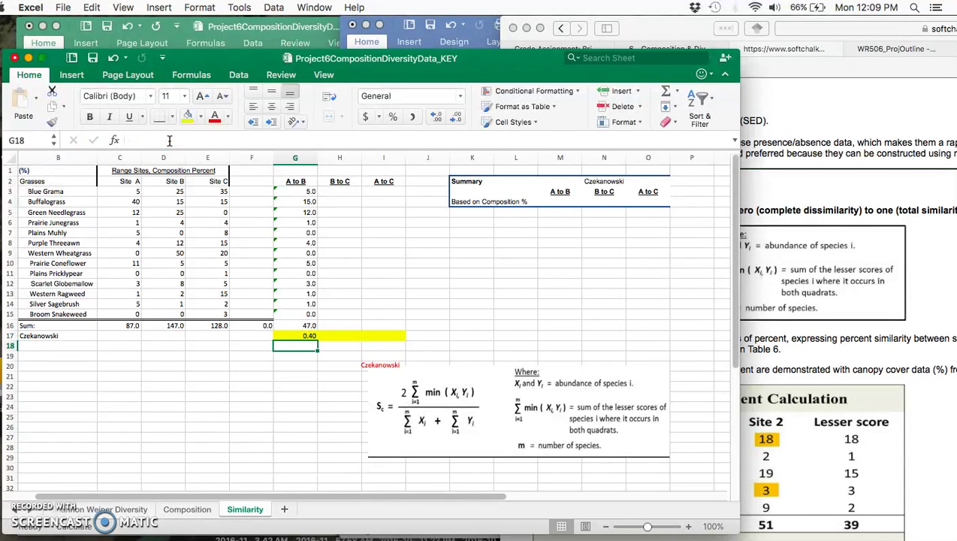
key(Up)
click(315, 337)
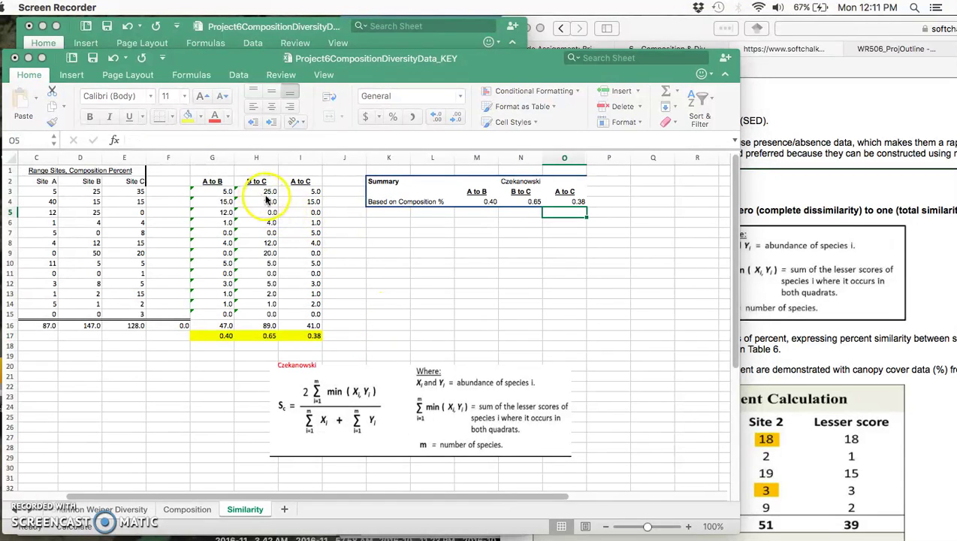
Review the Czekanowski values for all three site pairs in the calculation row and the Summary table
click(216, 338)
drag(217, 338, 306, 335)
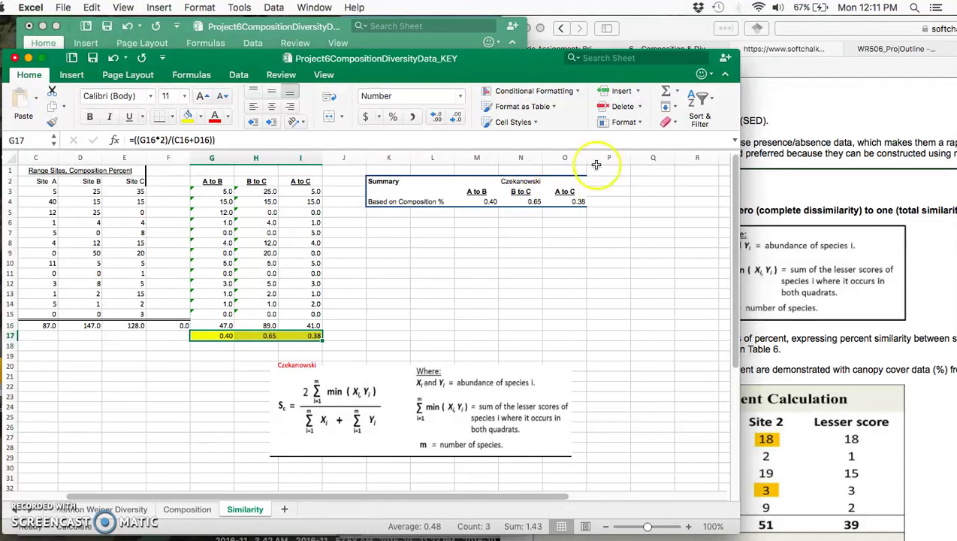
drag(571, 201, 470, 202)
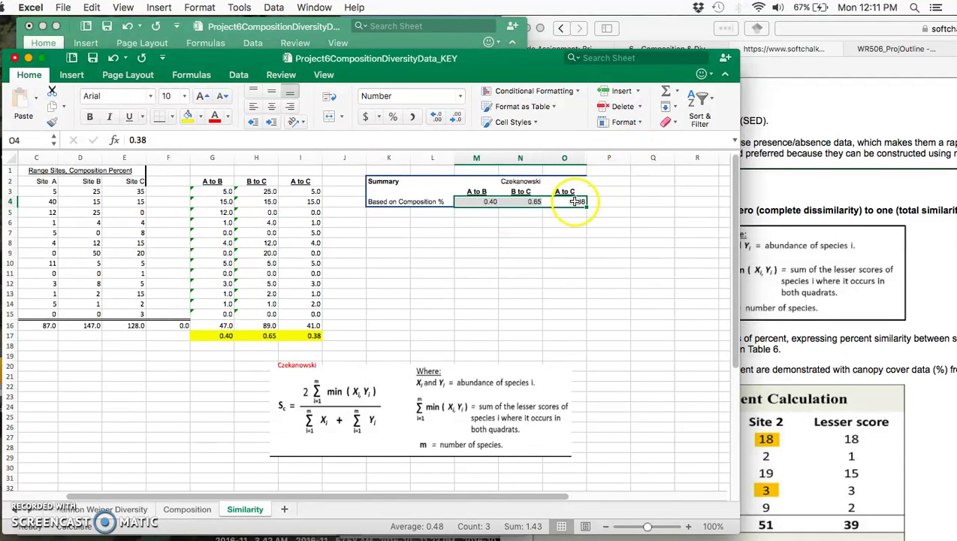
Insert a Clustered Bar chart from the Summary table's site-pair headings and composition values (K3:O4), and move it slightly up and left
drag(575, 201, 398, 195)
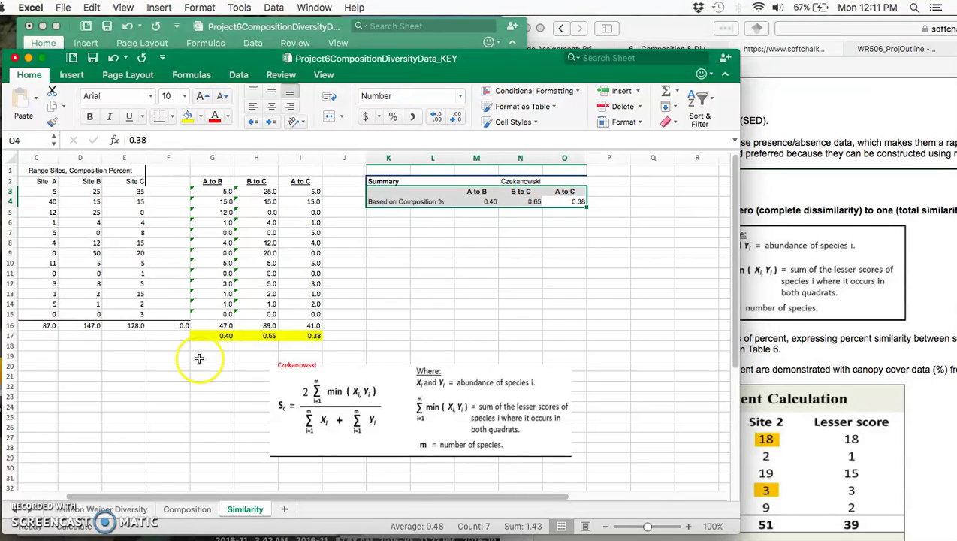
click(228, 76)
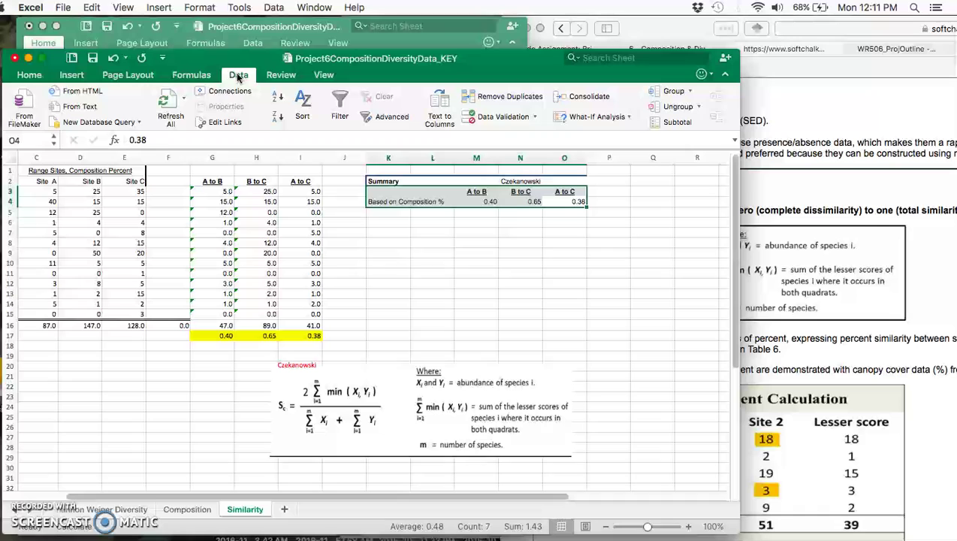
click(72, 77)
click(326, 103)
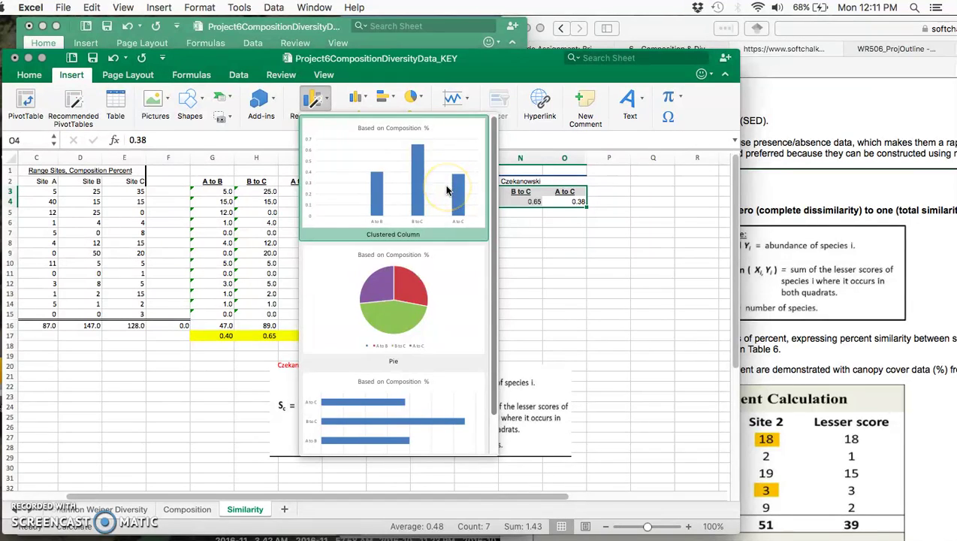
scroll(406, 380, down, 2)
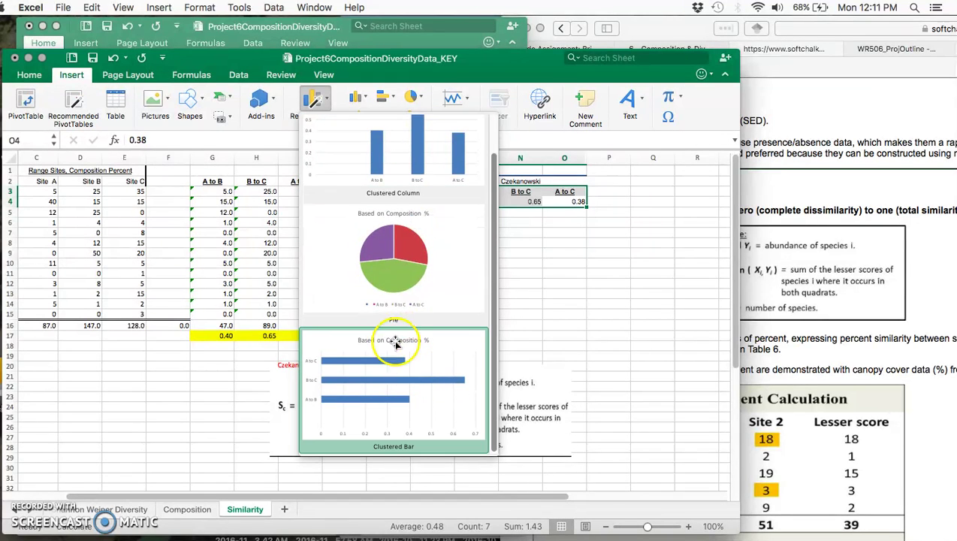
click(368, 379)
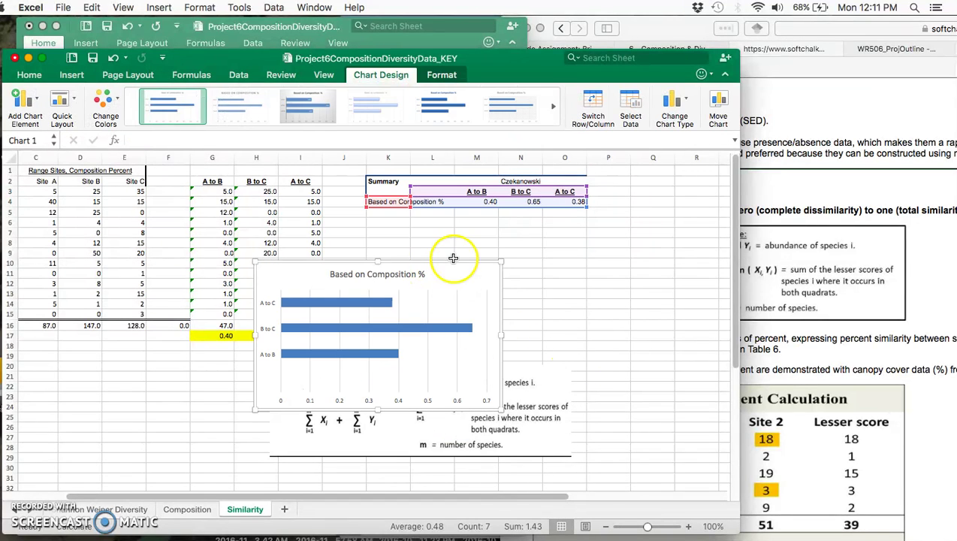
drag(449, 265, 382, 258)
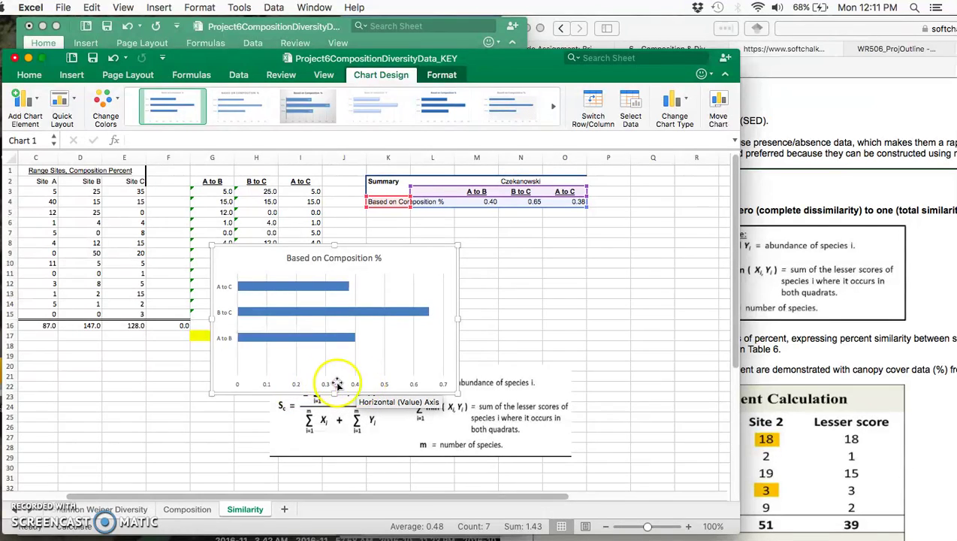
Add a primary horizontal axis title to the bar chart reading "Czekanowski Coefficient"
click(35, 98)
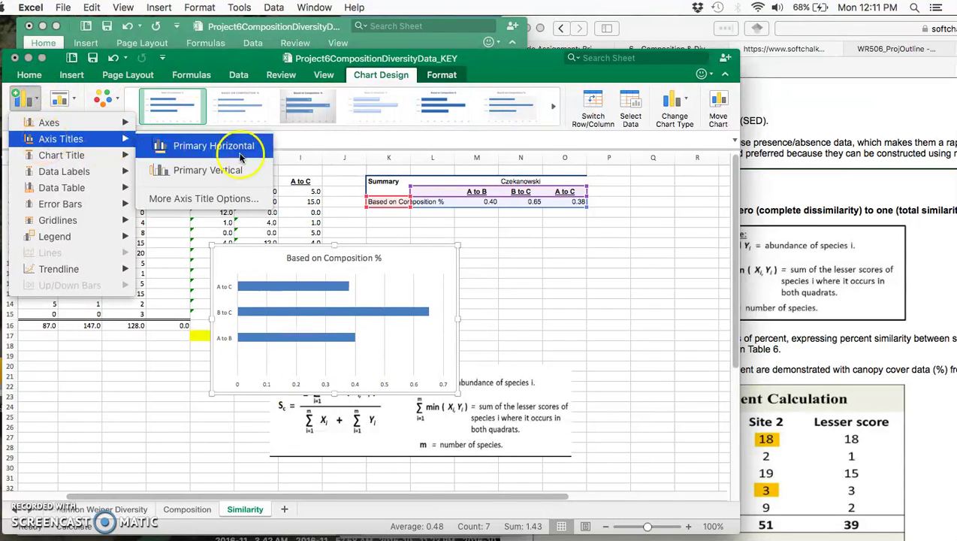
click(237, 148)
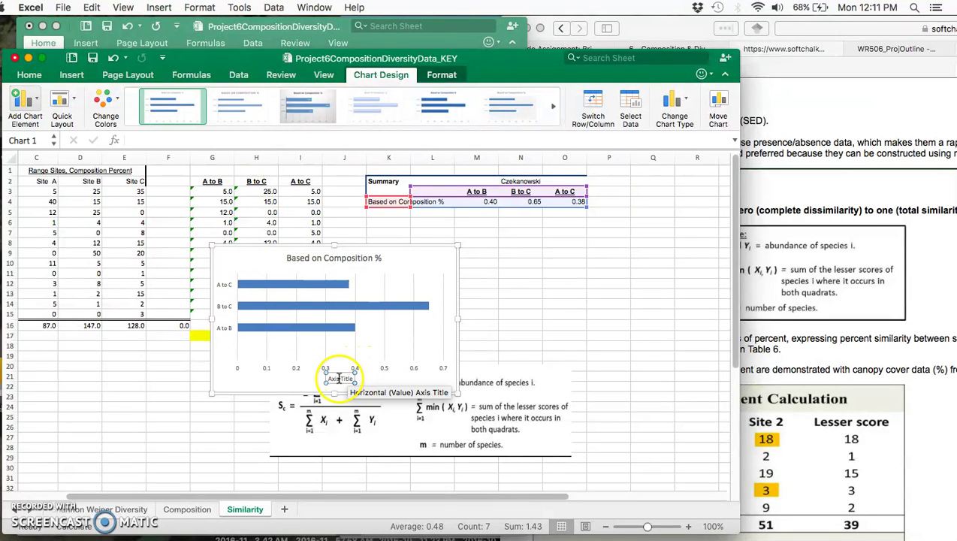
click(338, 379)
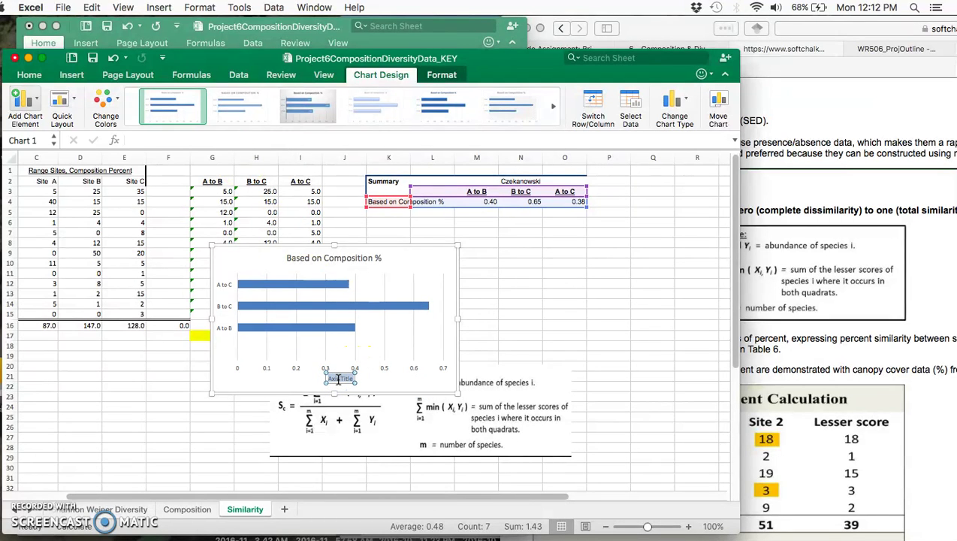
key(BackSpace)
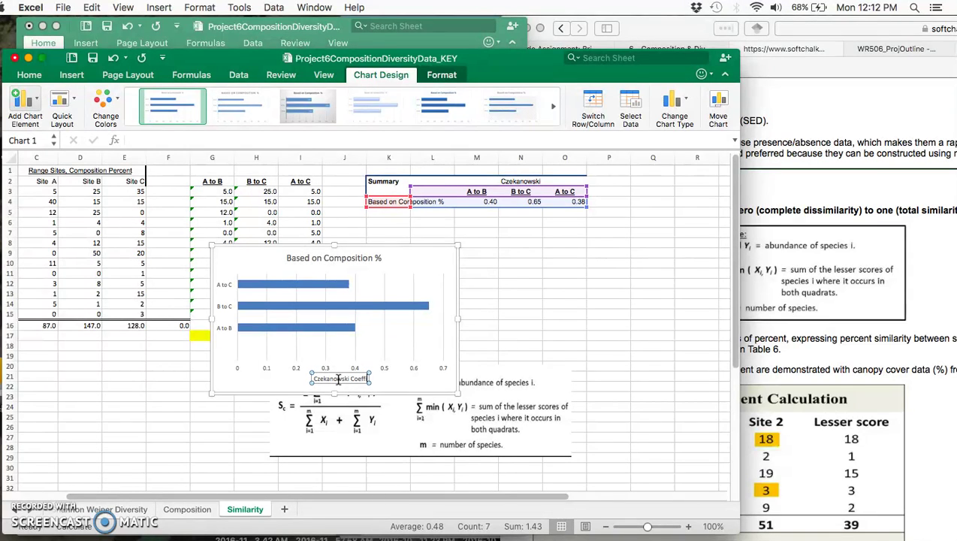
click(406, 380)
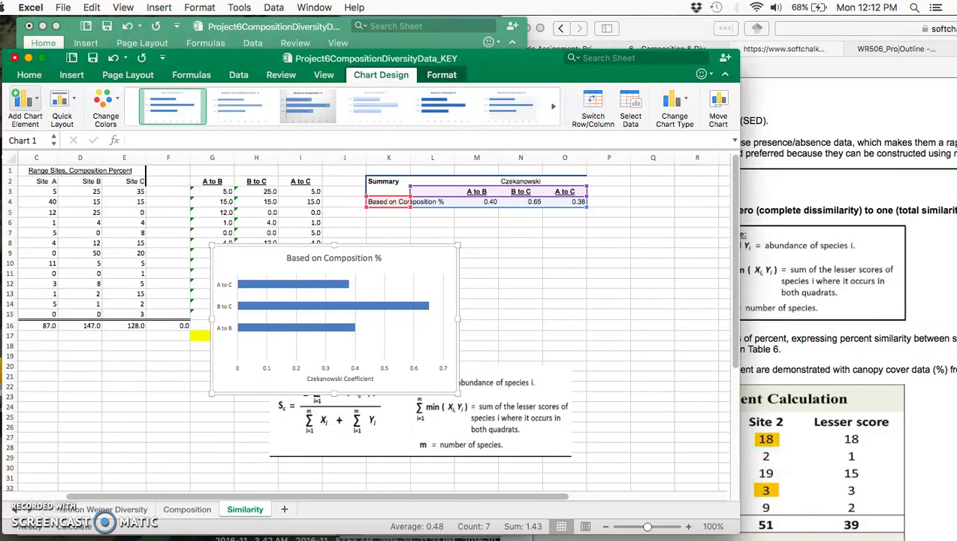
Switch to the Word assignment document and view question 6 on similarity between the site pairs
click(609, 526)
scroll(710, 419, down, 3)
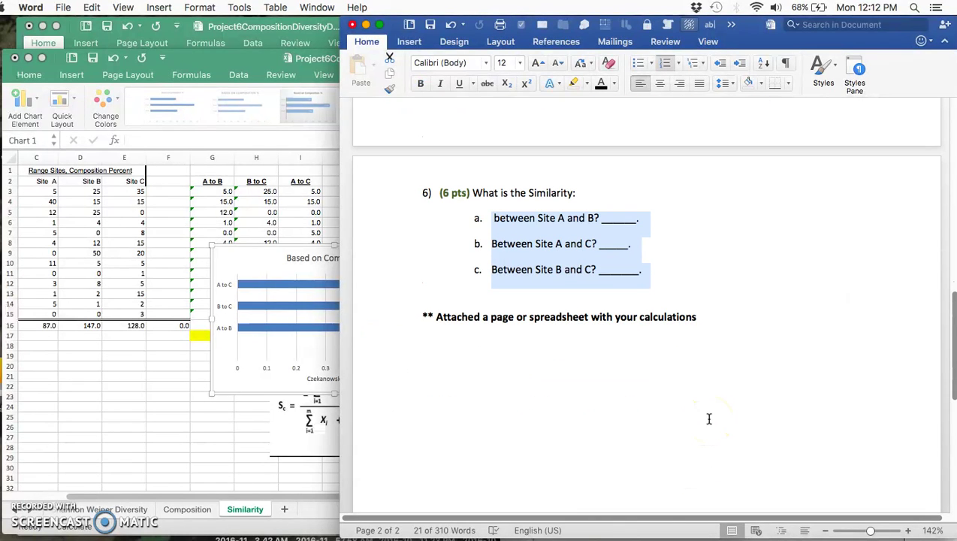